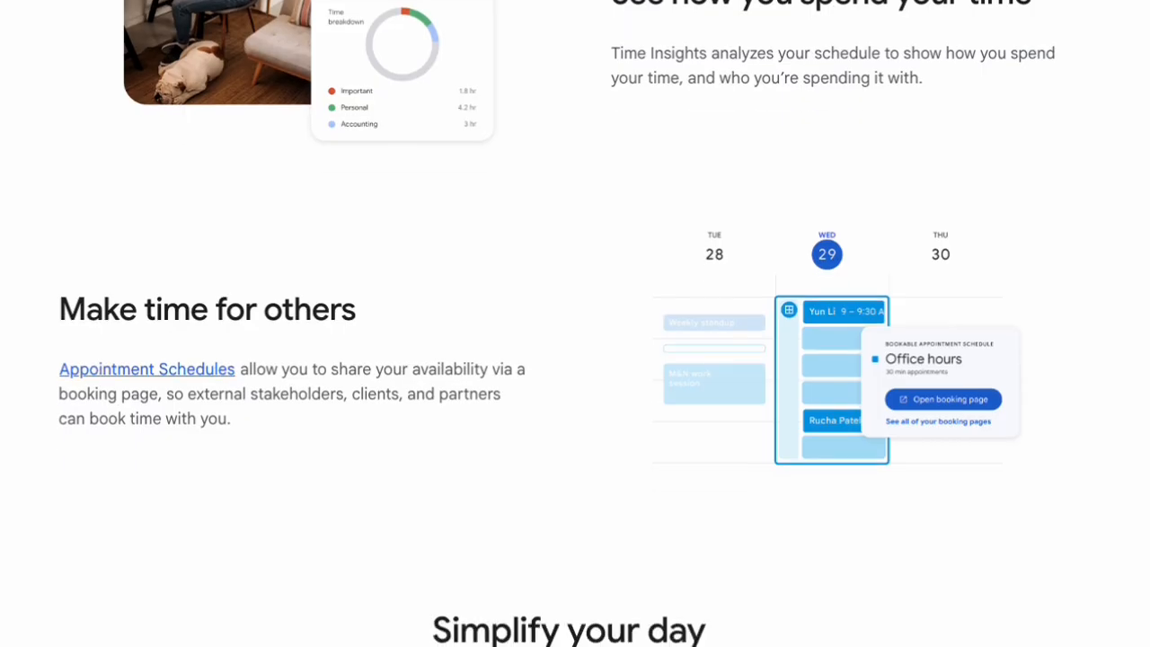
- Look through the Google Calendar product page's features, FAQs and support sections down to its footer
{"action": "scroll", "coordinate": [575, 324], "scroll_direction": "down", "scroll_amount": 8}
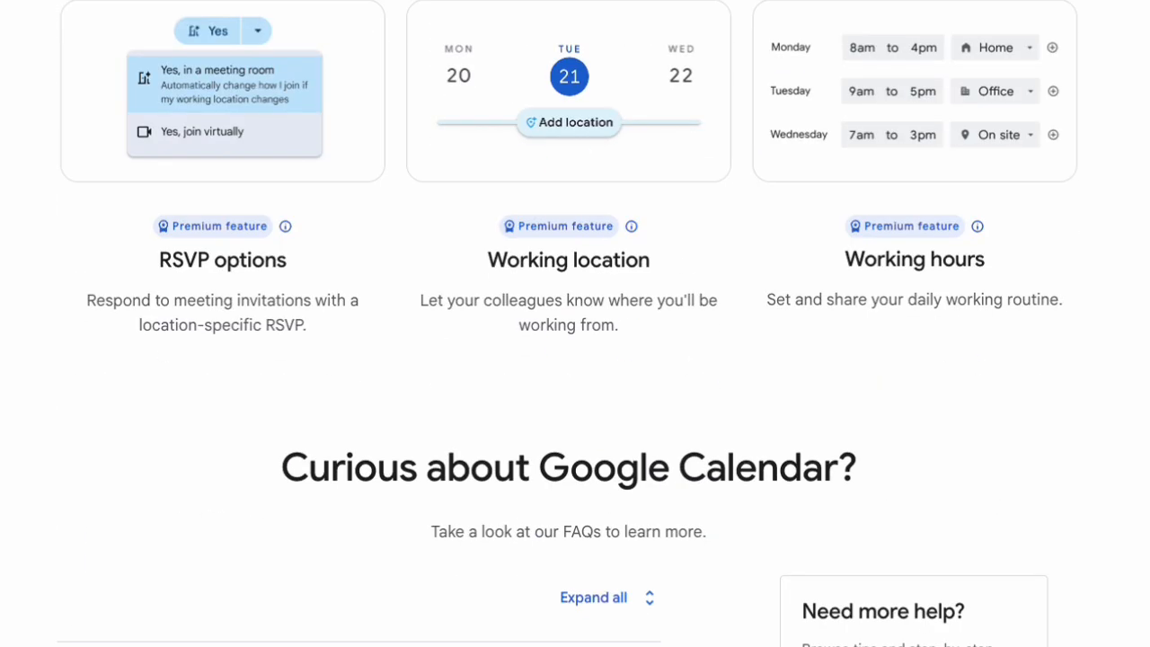
{"action": "scroll", "coordinate": [575, 324], "scroll_direction": "down", "scroll_amount": 7}
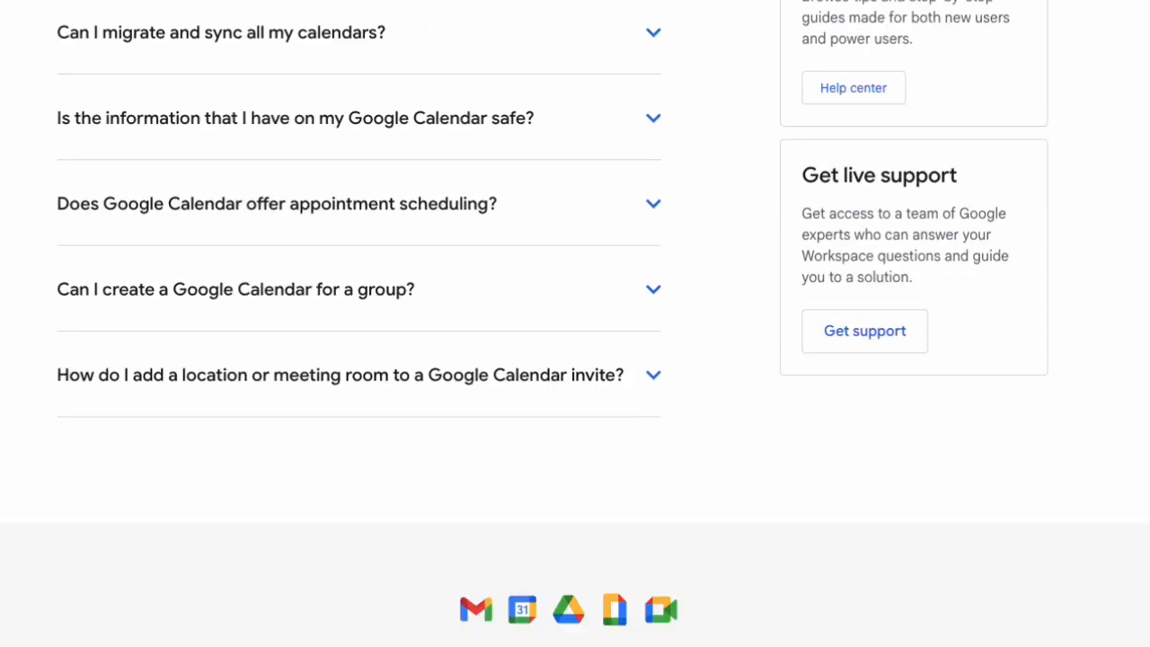
{"action": "scroll", "coordinate": [575, 324], "scroll_direction": "down", "scroll_amount": 8}
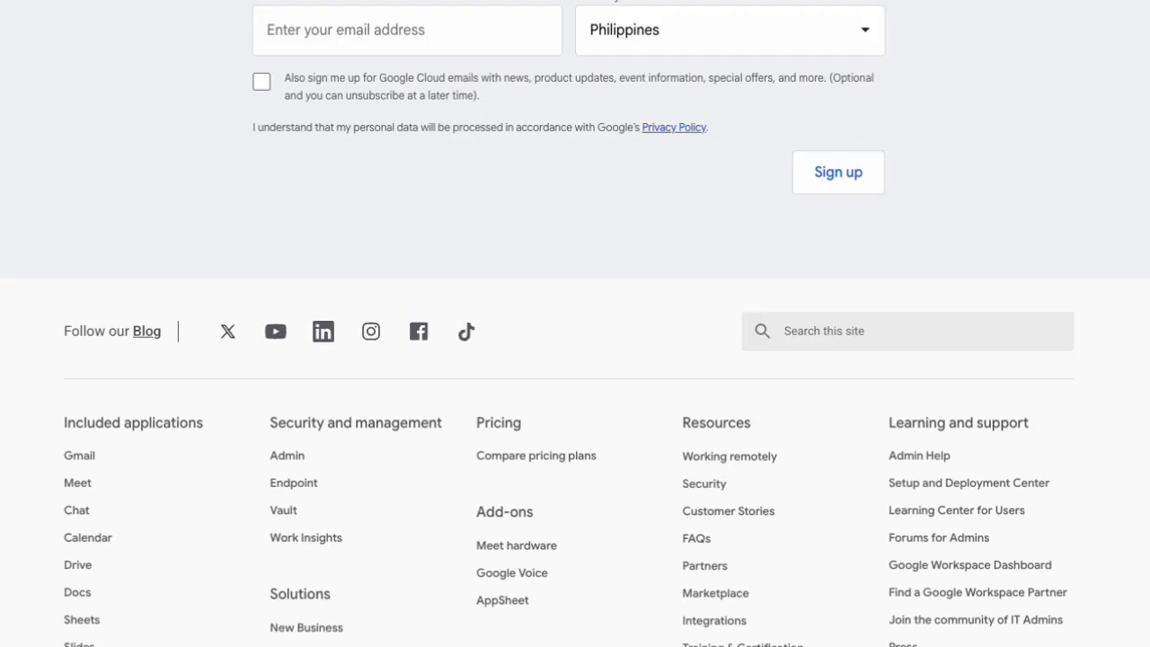
{"action": "scroll", "coordinate": [575, 324], "scroll_direction": "down", "scroll_amount": 2}
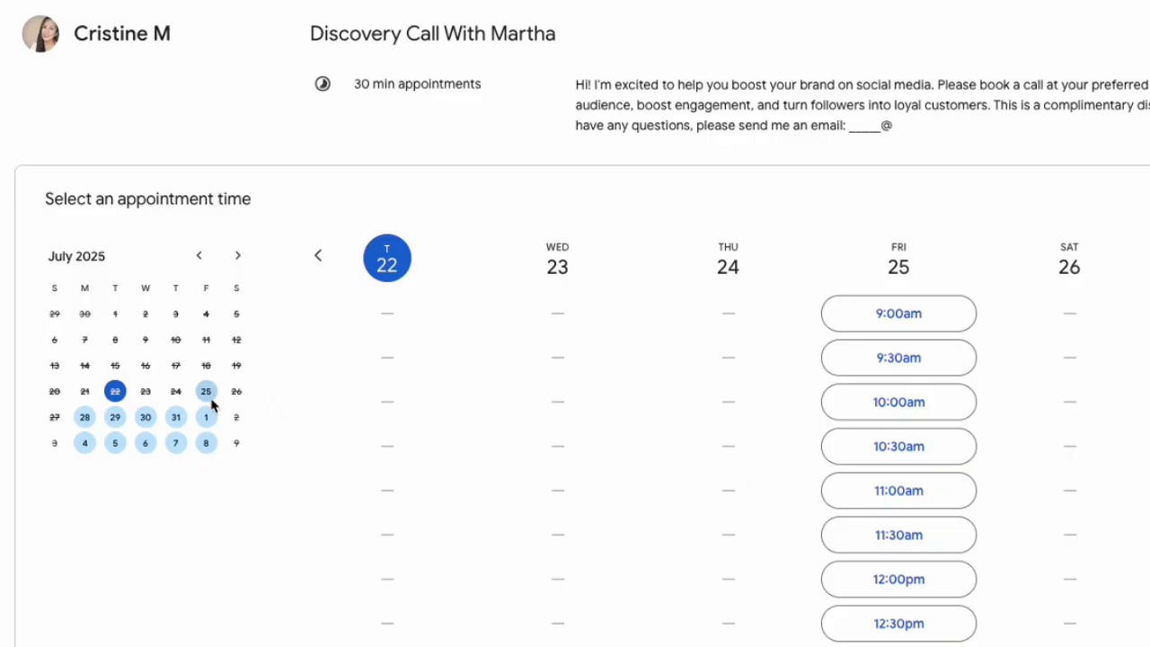
- Check the available appointment times on the booking page for July 25, August 1, August 27 and July 29
{"action": "left_click", "coordinate": [205, 391]}
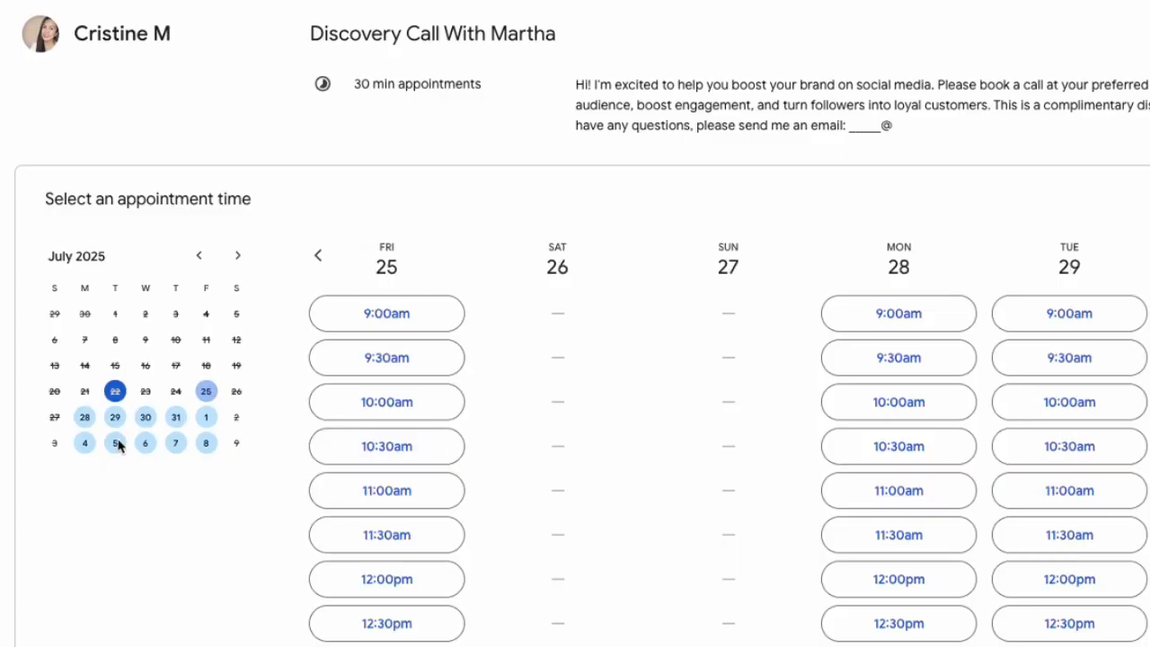
{"action": "left_click", "coordinate": [206, 417]}
{"action": "left_click", "coordinate": [149, 424]}
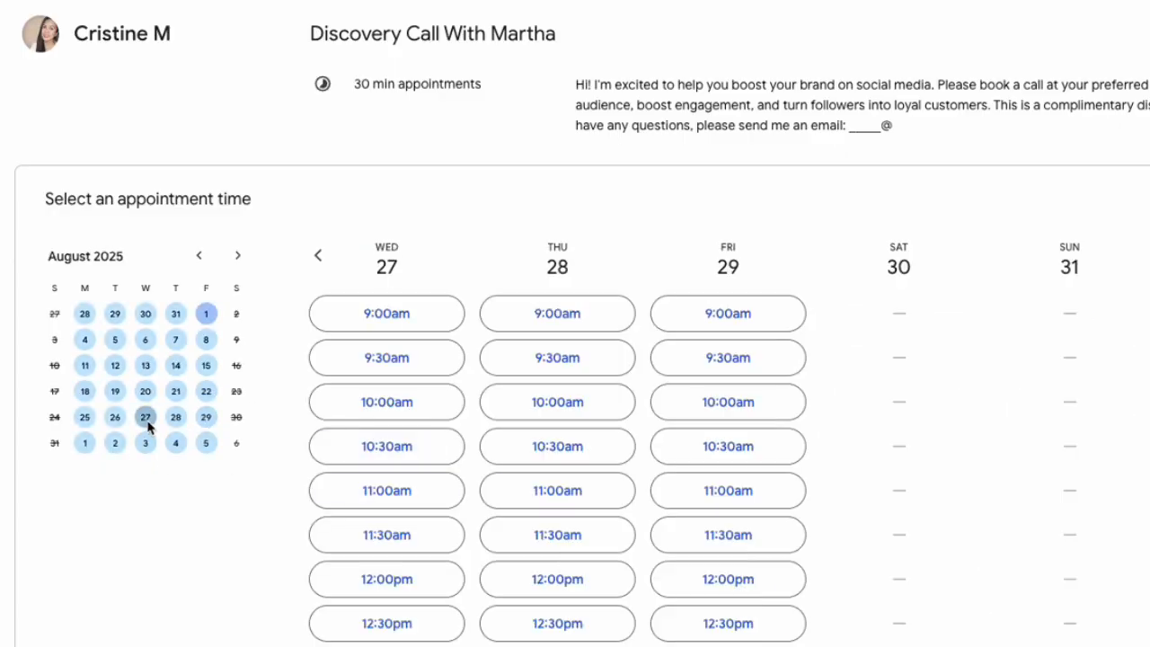
{"action": "left_click", "coordinate": [112, 317]}
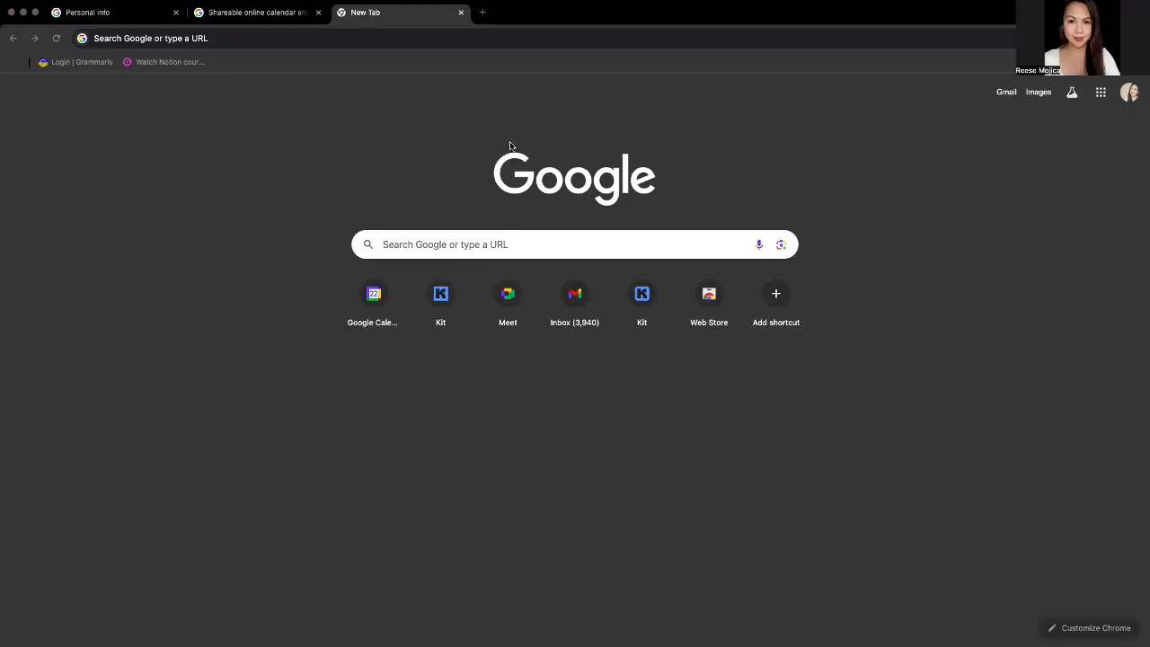
- Open Google Calendar at calendar.google.com and start a new appointment schedule
{"action": "left_click", "coordinate": [412, 40]}
{"action": "type", "text": "calendar.google.com"}
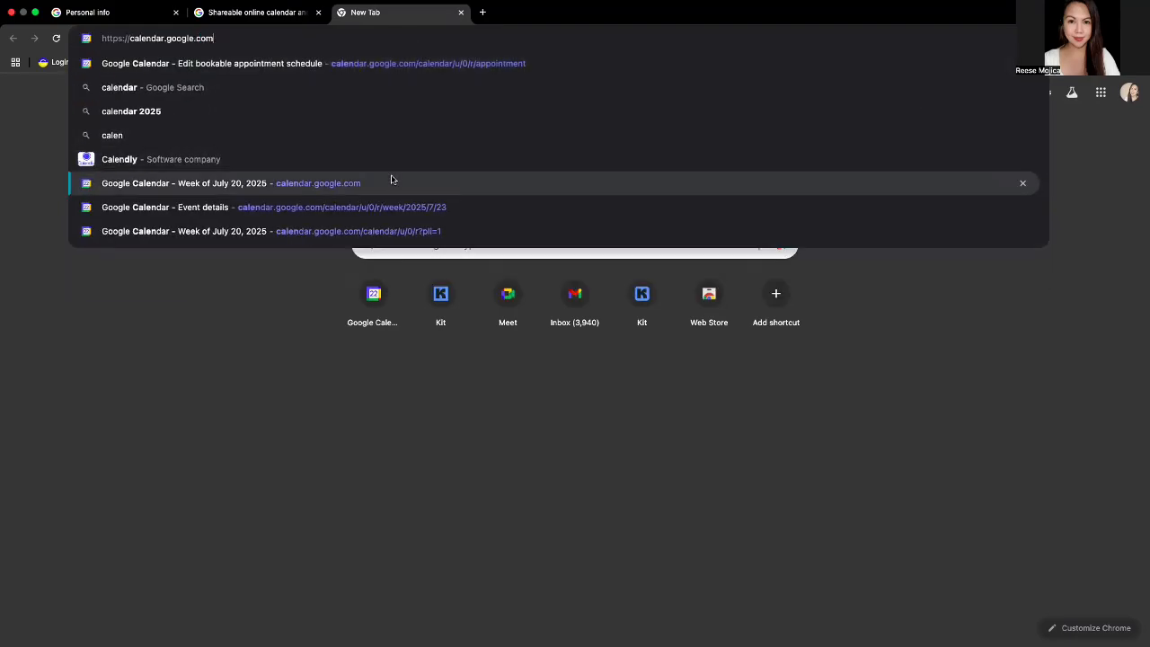
{"action": "left_click", "coordinate": [390, 183]}
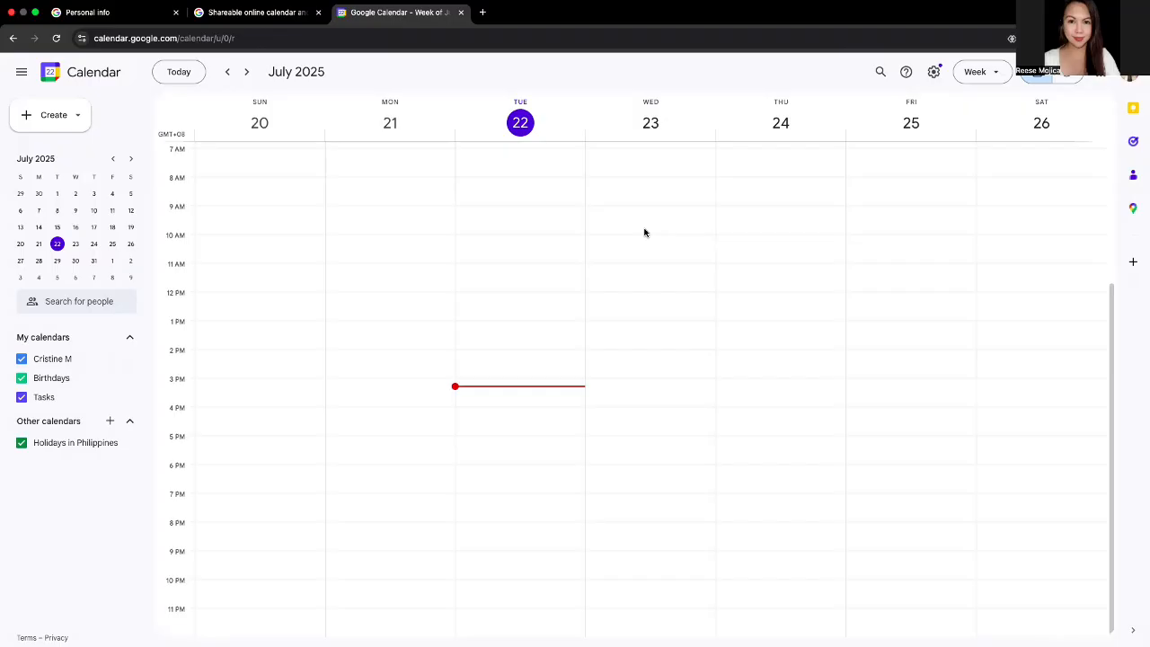
{"action": "left_click", "coordinate": [52, 125]}
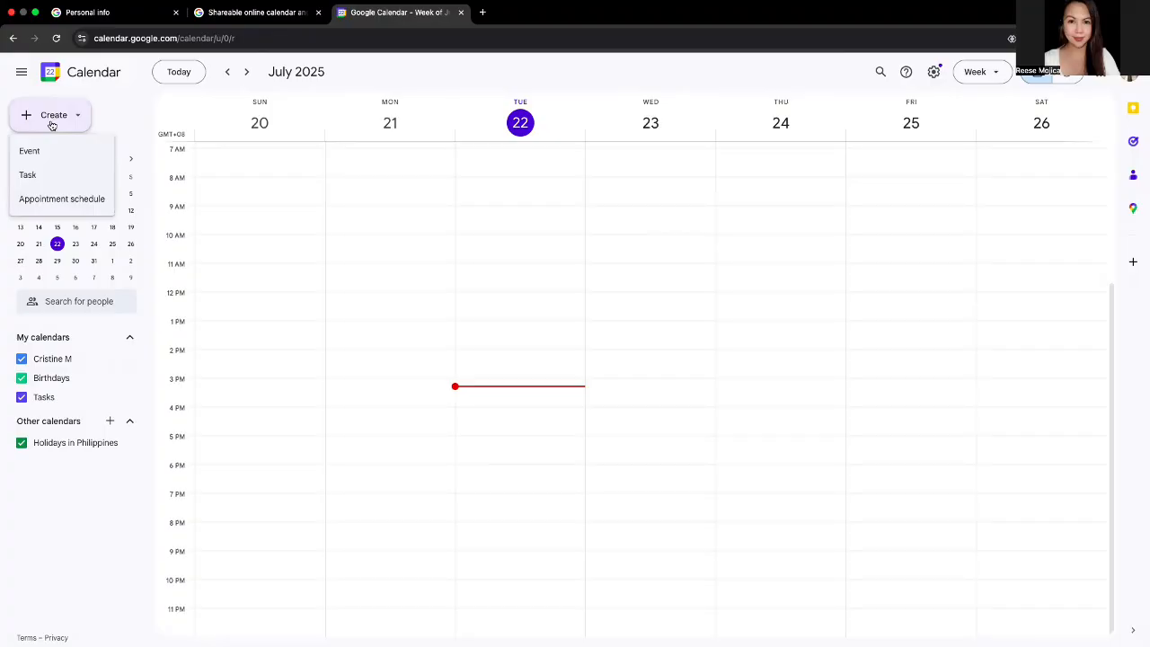
{"action": "left_click", "coordinate": [54, 204]}
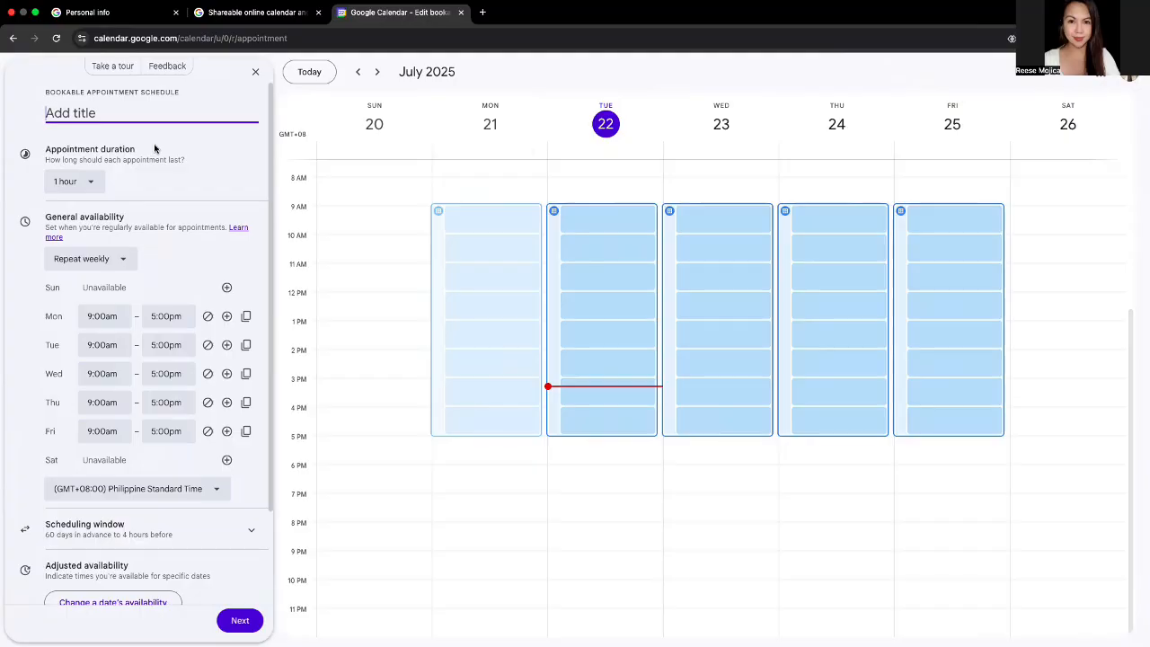
- Title the schedule "Discovery Call With" plus the host's first name and set the appointment duration to 30 minutes
{"action": "type", "text": "Discovery Cal"}
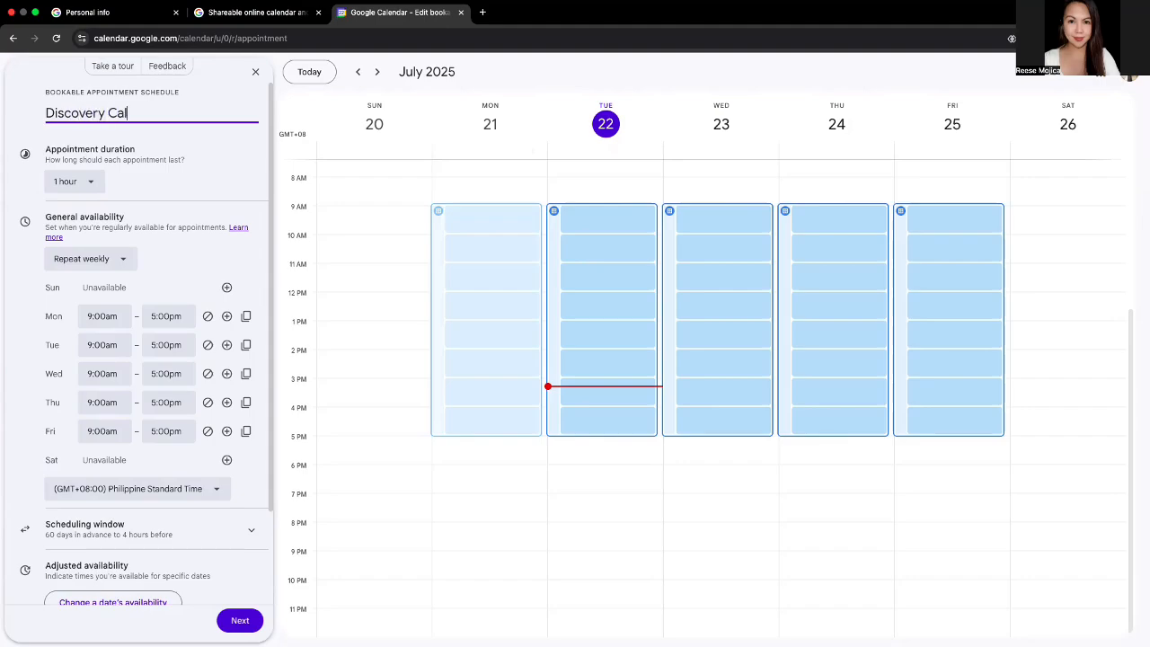
{"action": "type", "text": "l With Martha"}
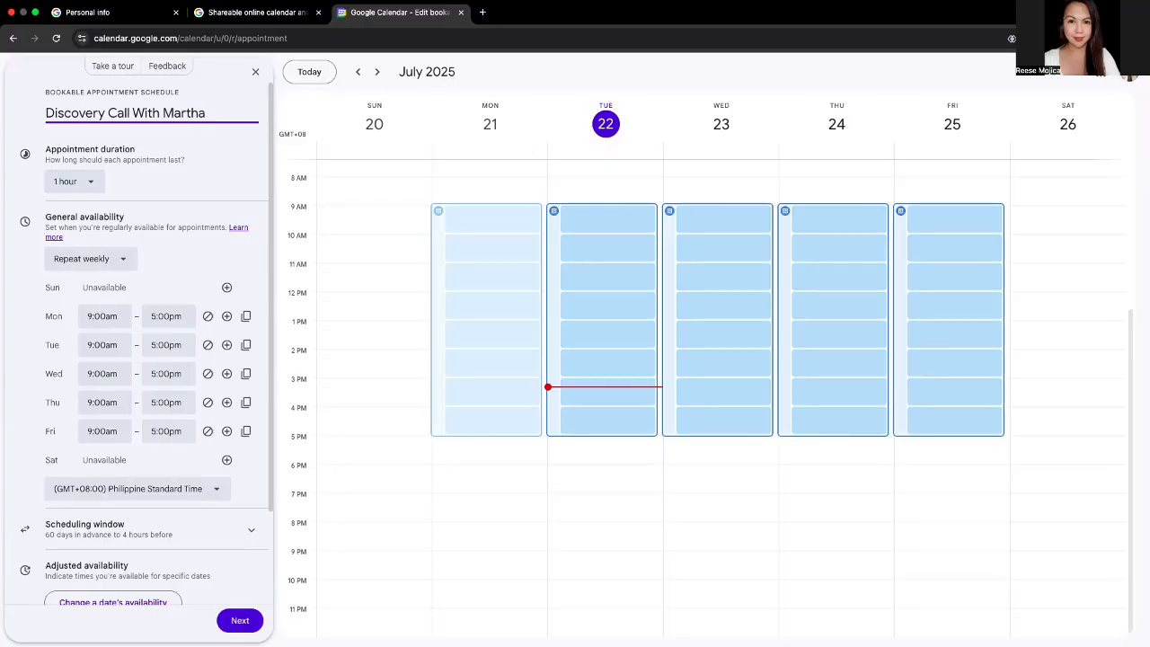
{"action": "left_click", "coordinate": [86, 184]}
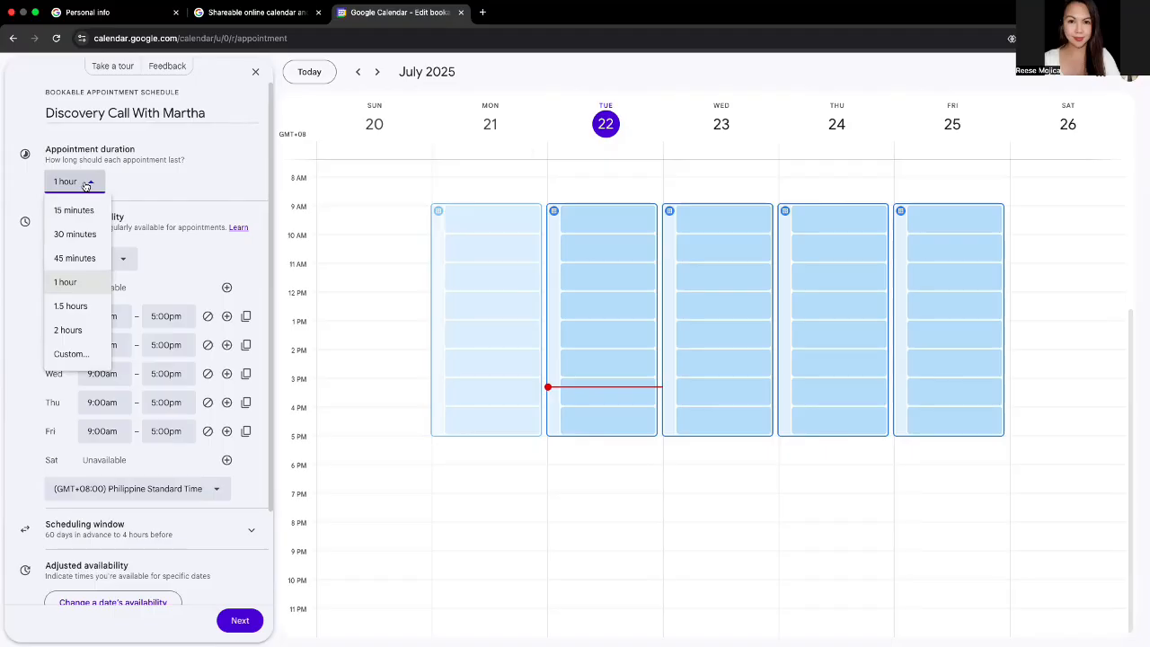
{"action": "left_click", "coordinate": [74, 236]}
- Look at the start and end time choices for Monday in the general availability
{"action": "scroll", "coordinate": [194, 271], "scroll_direction": "down", "scroll_amount": 1}
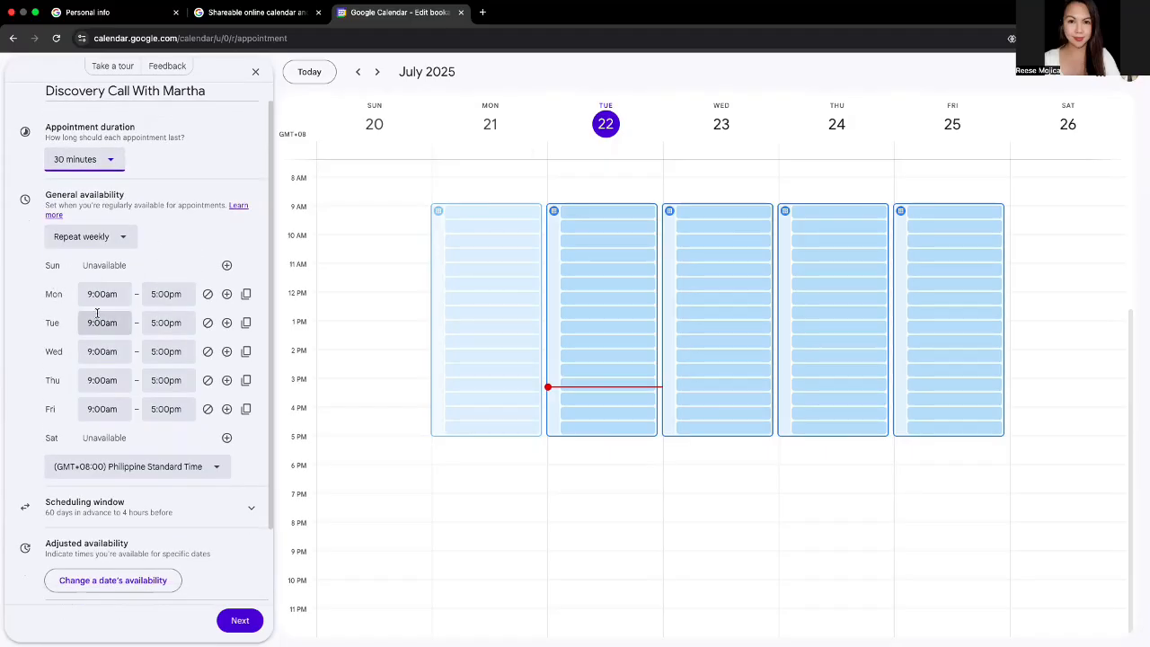
{"action": "scroll", "coordinate": [91, 305], "scroll_direction": "down", "scroll_amount": 1}
{"action": "left_click", "coordinate": [96, 288]}
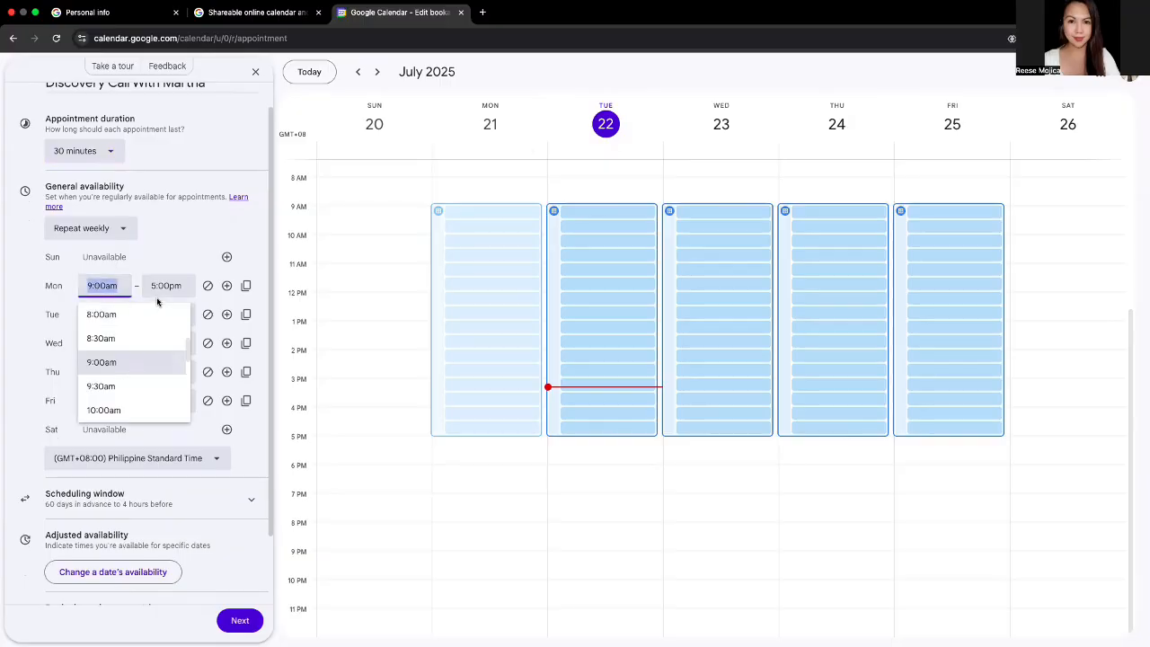
{"action": "left_click", "coordinate": [160, 285]}
{"action": "left_click", "coordinate": [205, 251]}
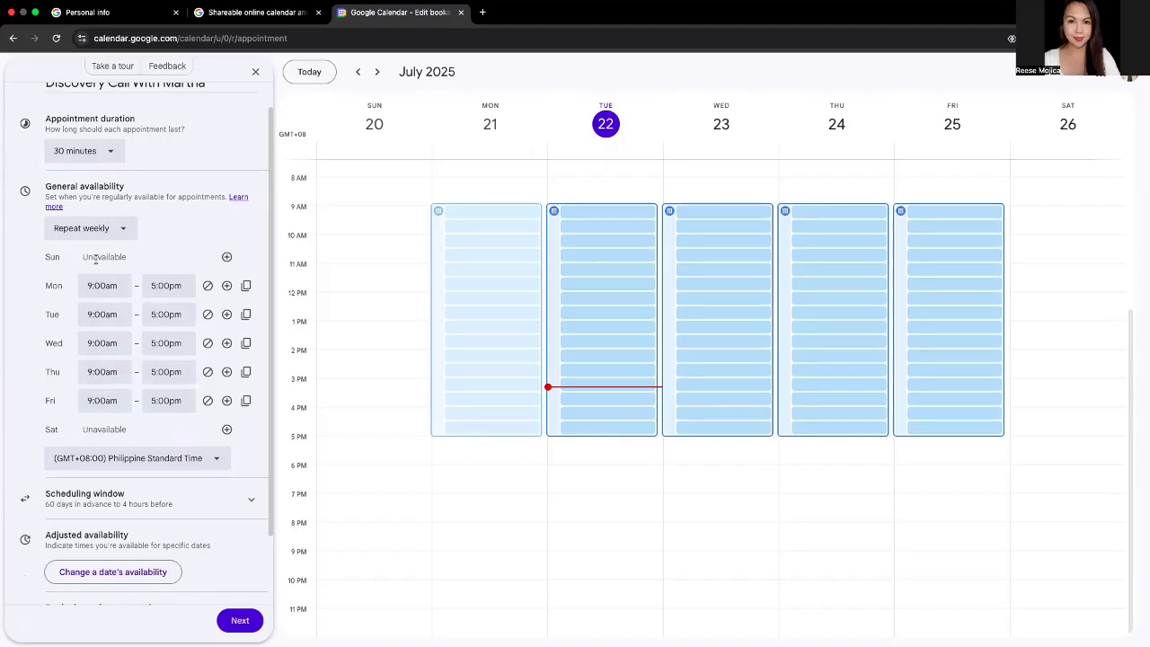
- Try adding availability for Sunday and mark that day unavailable again
{"action": "left_click", "coordinate": [224, 258]}
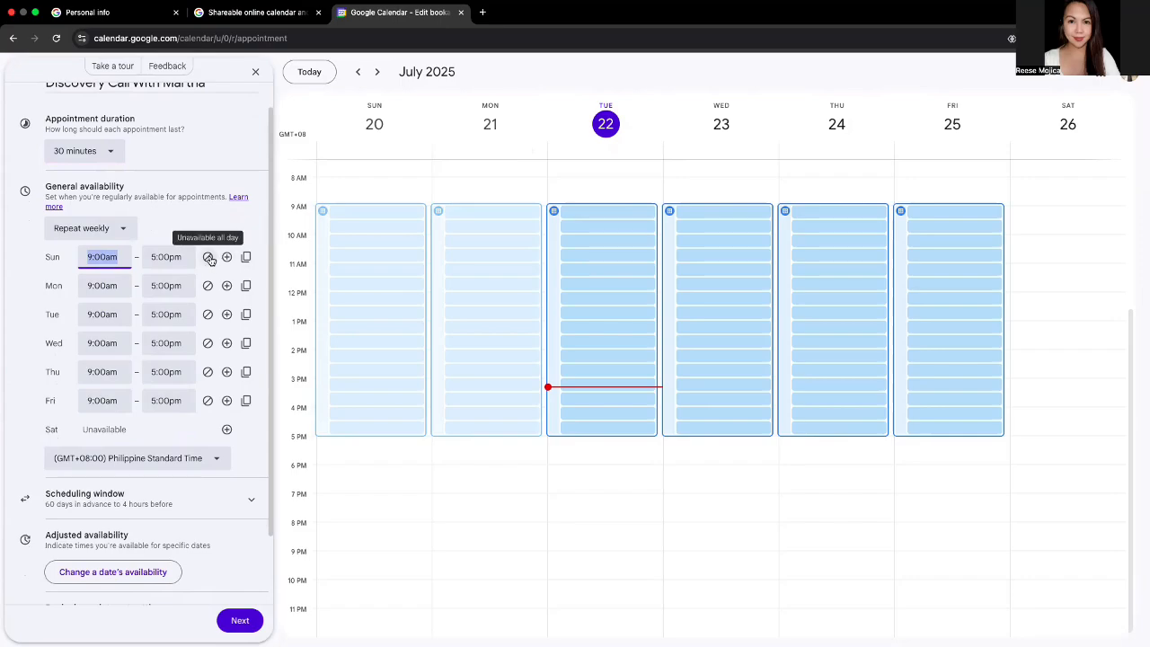
{"action": "left_click", "coordinate": [208, 258]}
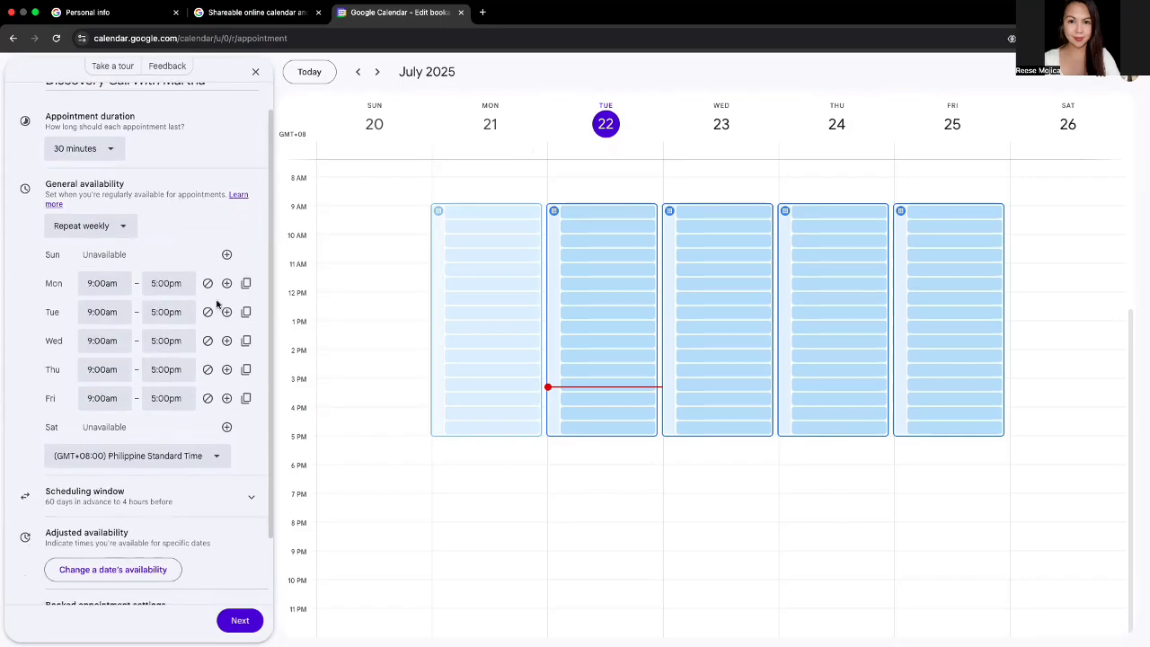
- Look at the time zone choices for the general availability and keep Philippine Standard Time
{"action": "scroll", "coordinate": [202, 368], "scroll_direction": "down", "scroll_amount": 1}
{"action": "left_click", "coordinate": [202, 410]}
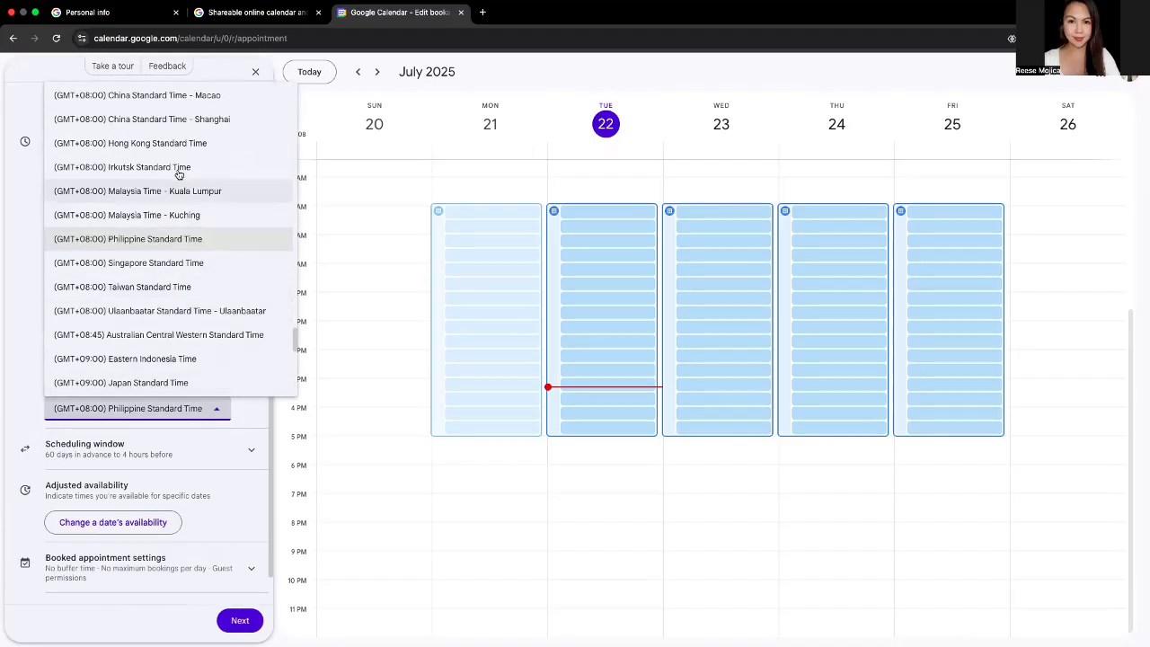
{"action": "left_click", "coordinate": [242, 422]}
- Set the scheduling window's minimum time before an appointment to 24 hours and proceed to the booking page settings
{"action": "scroll", "coordinate": [180, 430], "scroll_direction": "down", "scroll_amount": 1}
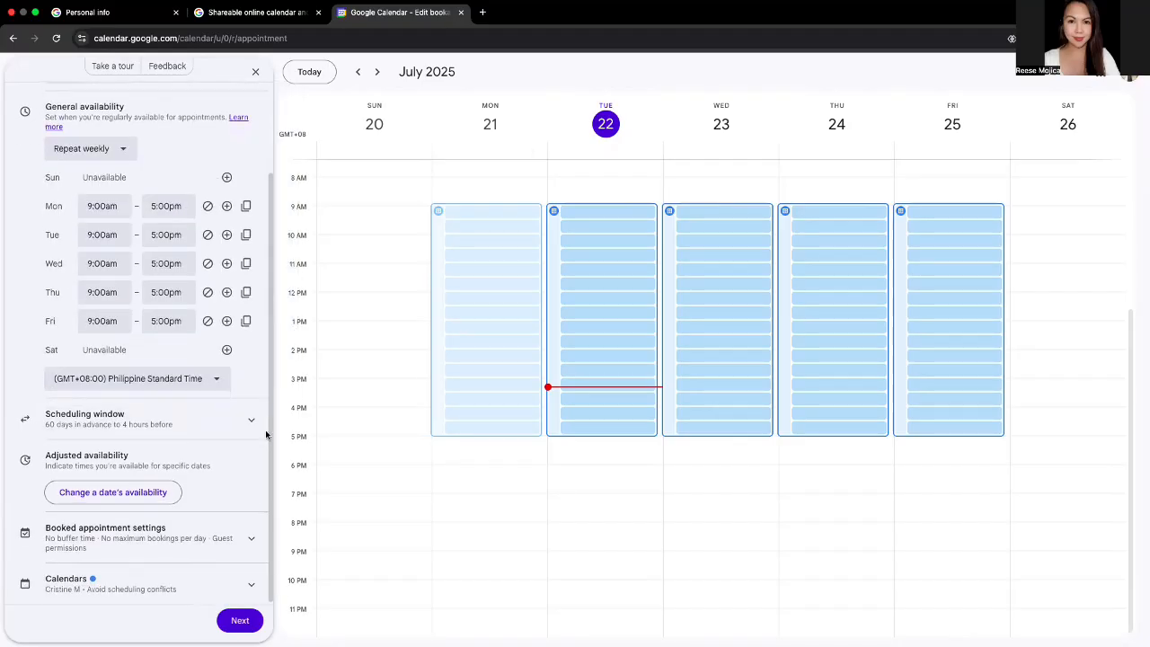
{"action": "left_click", "coordinate": [152, 420]}
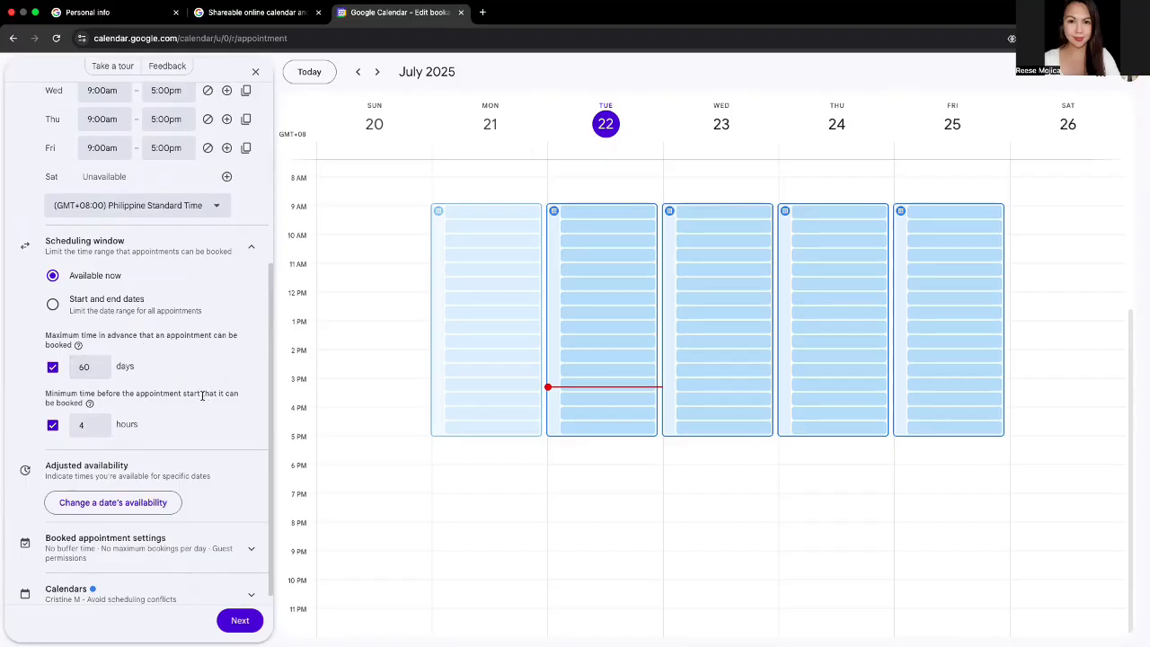
{"action": "scroll", "coordinate": [190, 419], "scroll_direction": "down", "scroll_amount": 1}
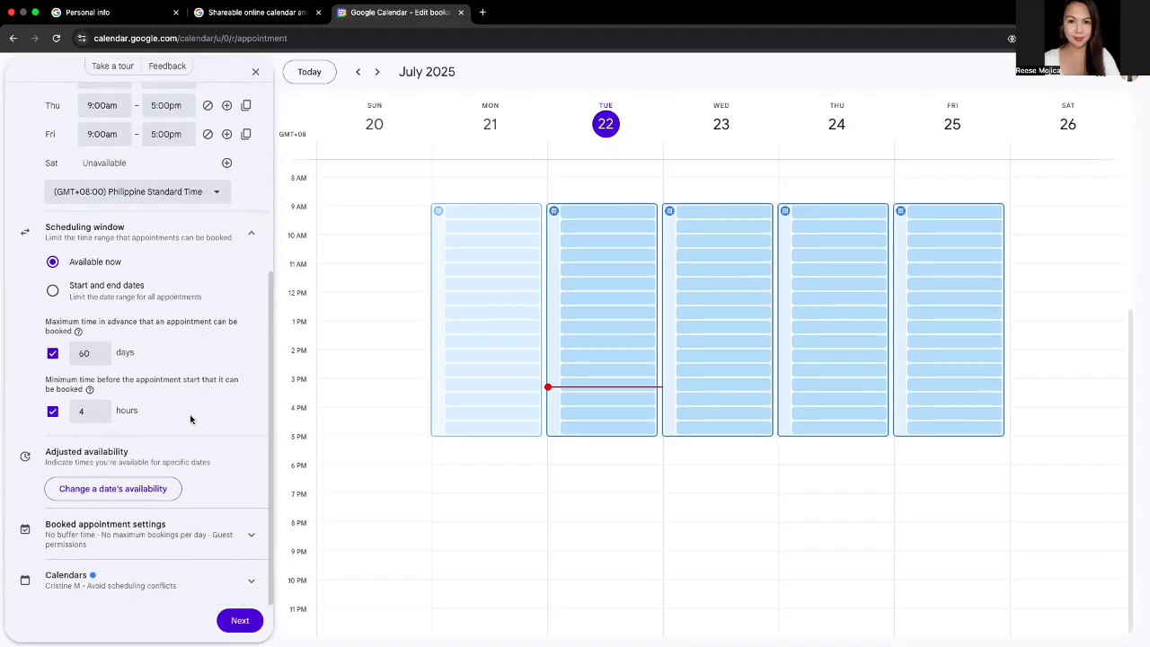
{"action": "left_click", "coordinate": [79, 412]}
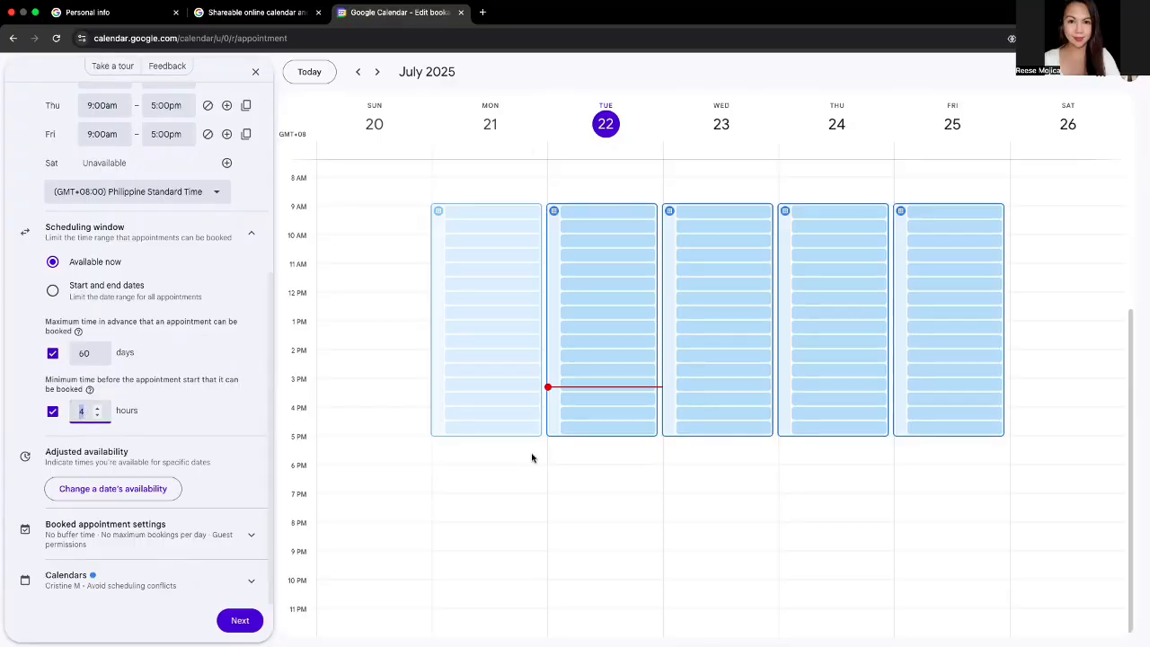
{"action": "type", "text": "2"}
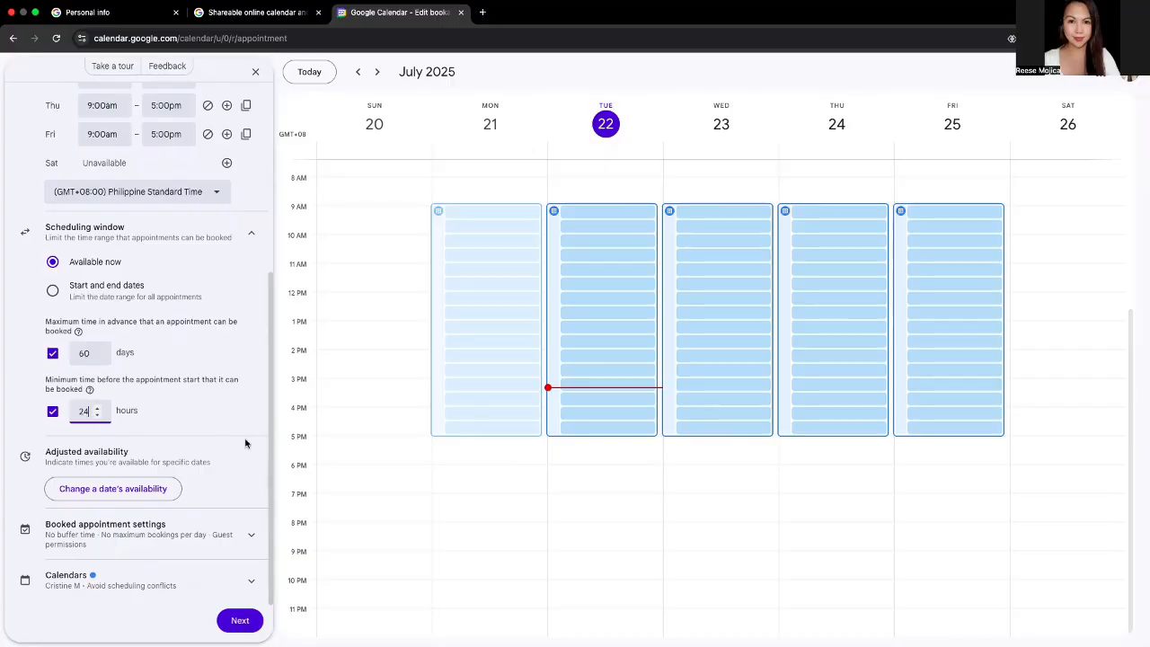
{"action": "left_click", "coordinate": [240, 620]}
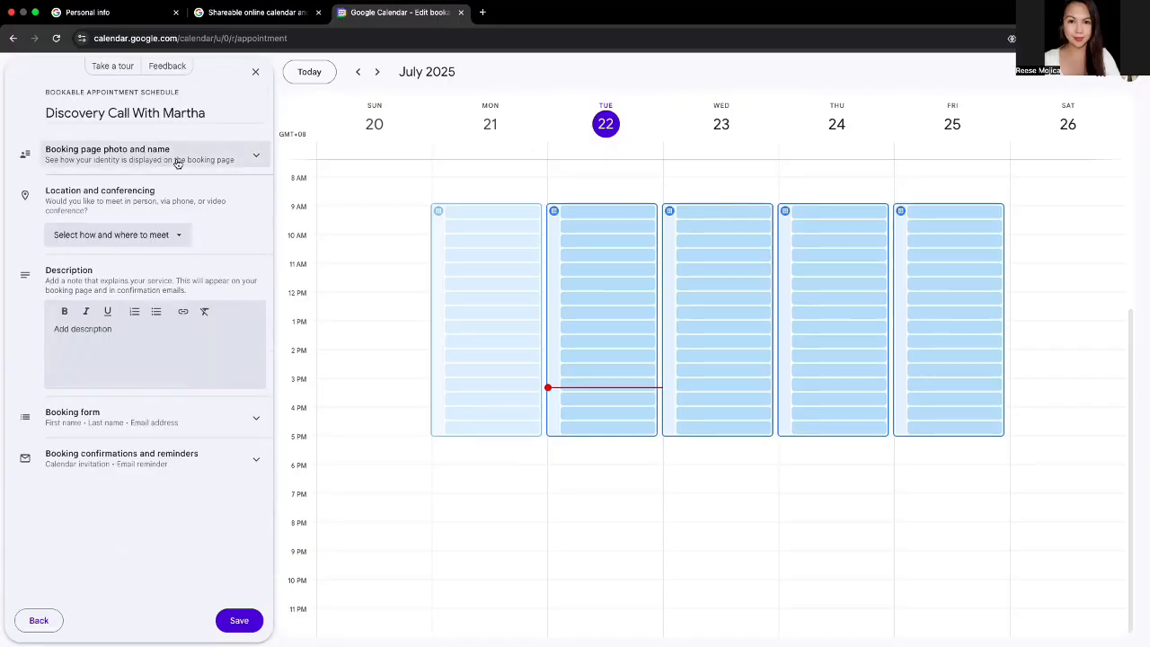
- Review the booking page's photo and name, its location and conferencing choices, and the description field
{"action": "left_click", "coordinate": [211, 159]}
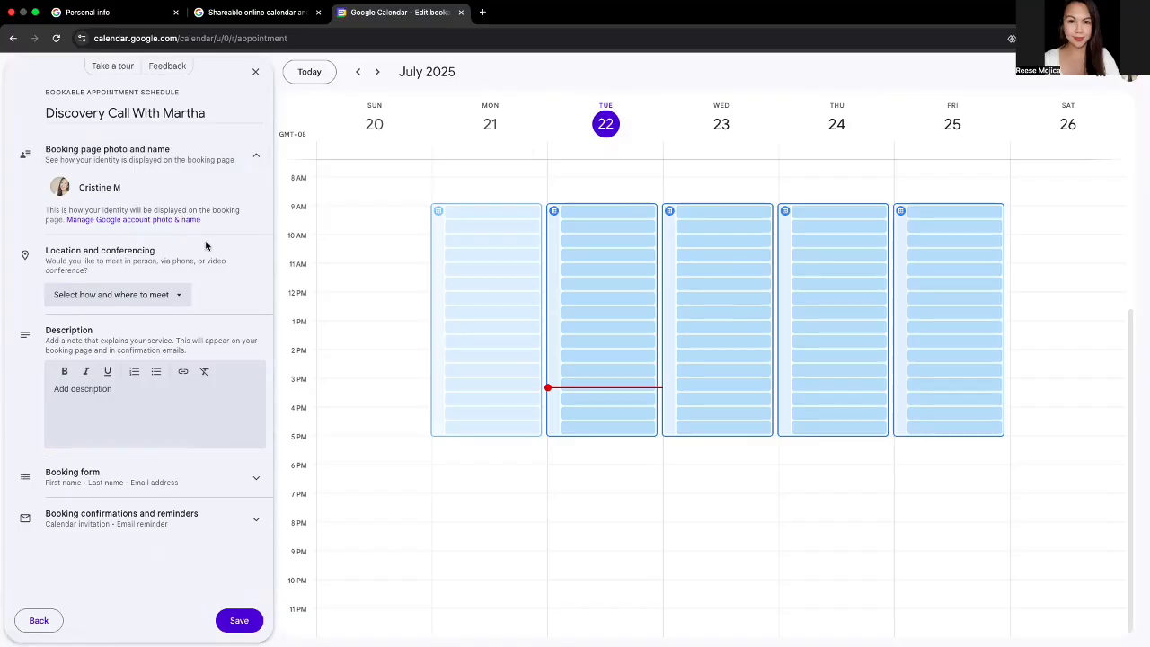
{"action": "left_click", "coordinate": [117, 296]}
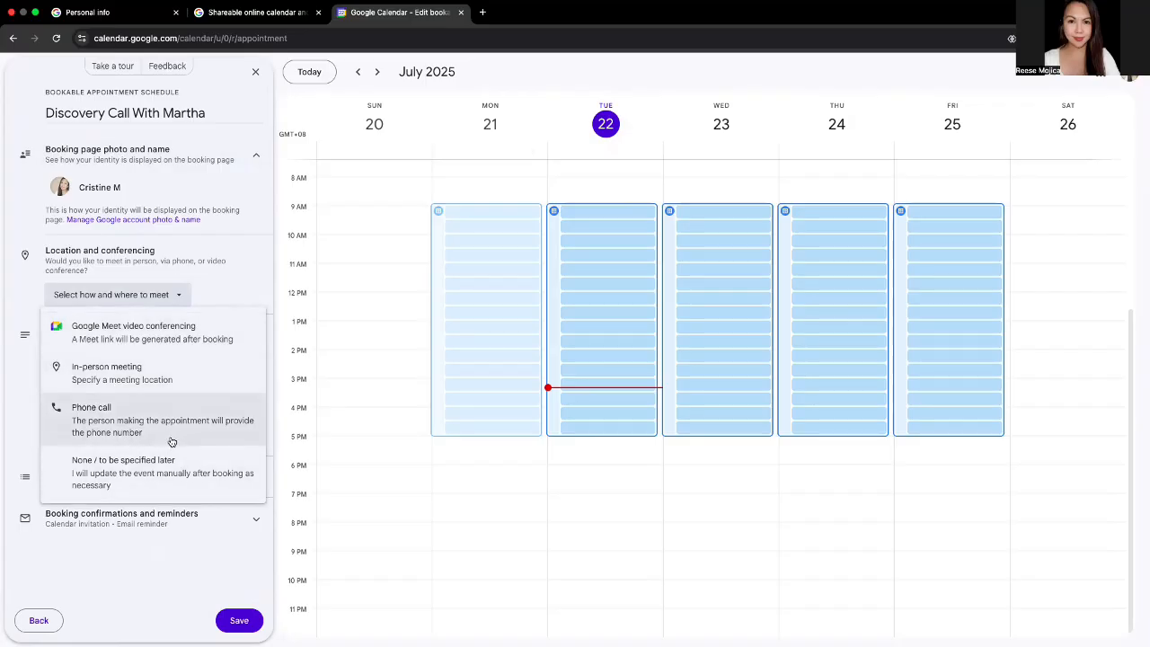
{"action": "key", "text": "Escape"}
{"action": "left_click", "coordinate": [106, 390]}
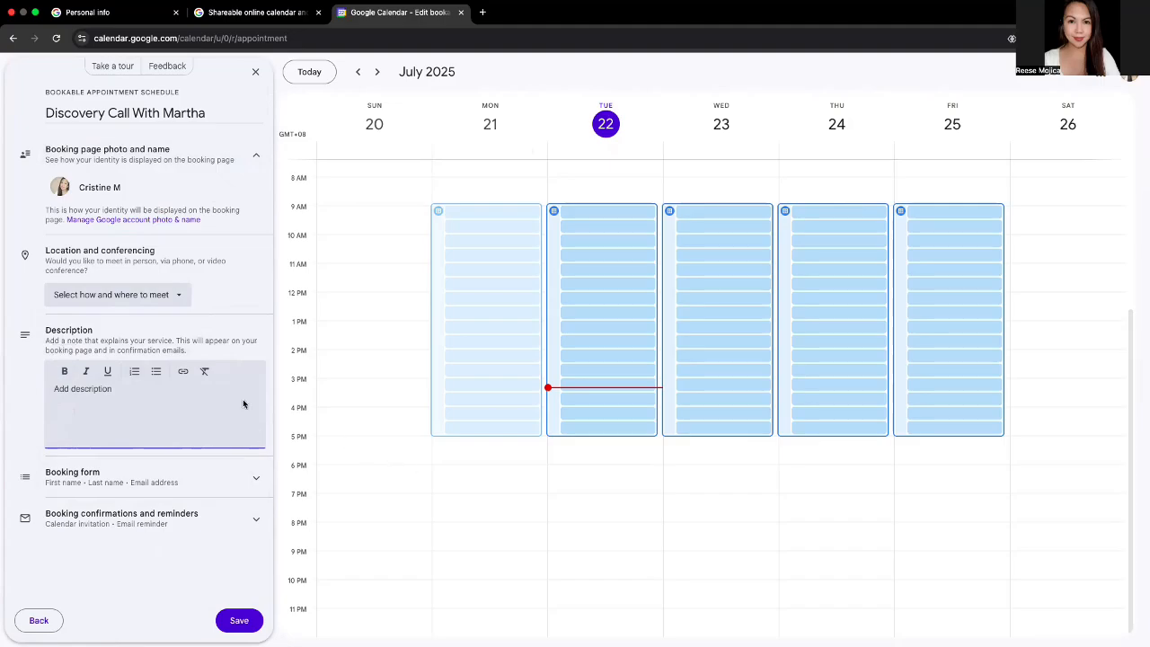
- Search the web for chatgpt in a new browser tab and open the official ChatGPT site
{"action": "left_click", "coordinate": [483, 11]}
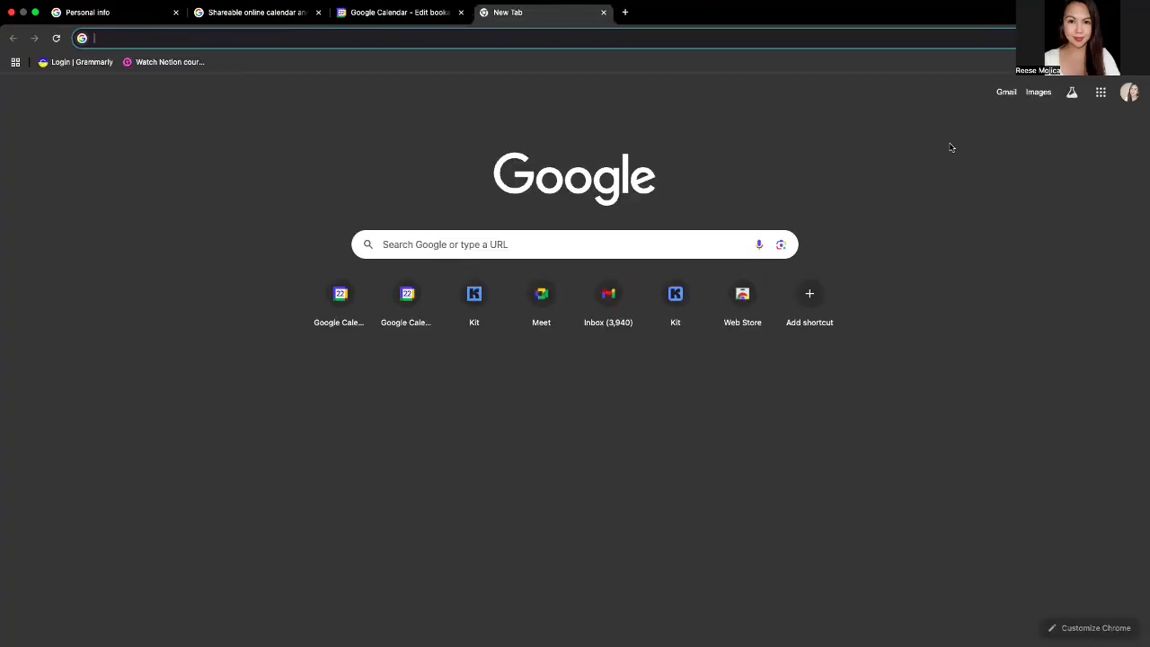
{"action": "type", "text": "chat"}
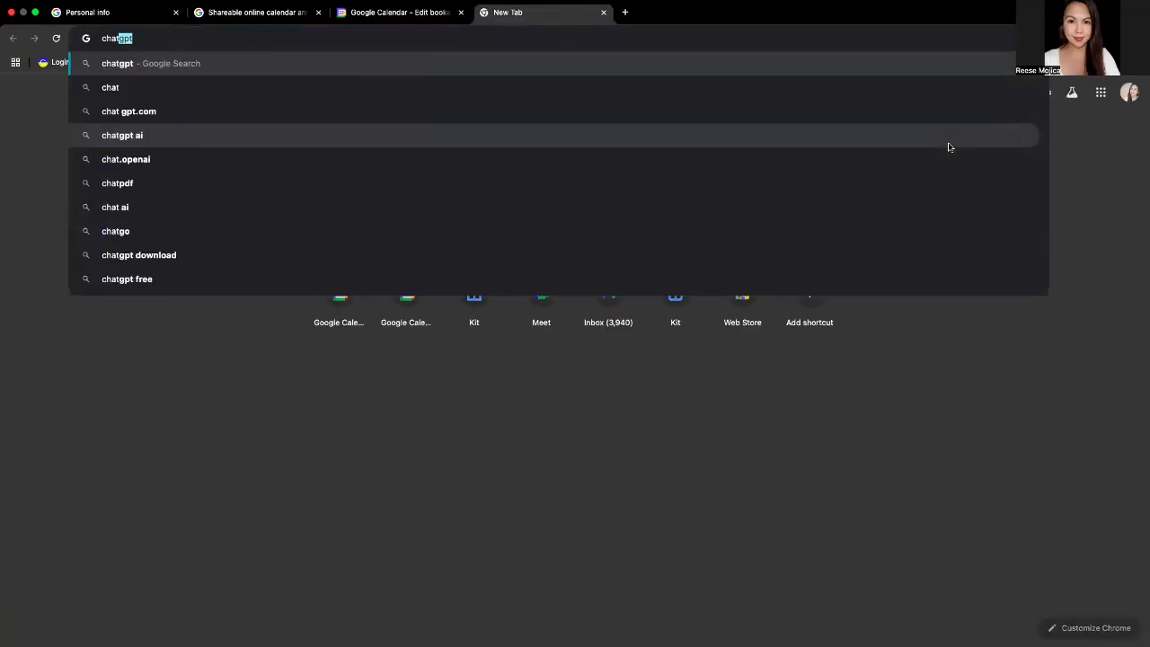
{"action": "key", "text": "Return"}
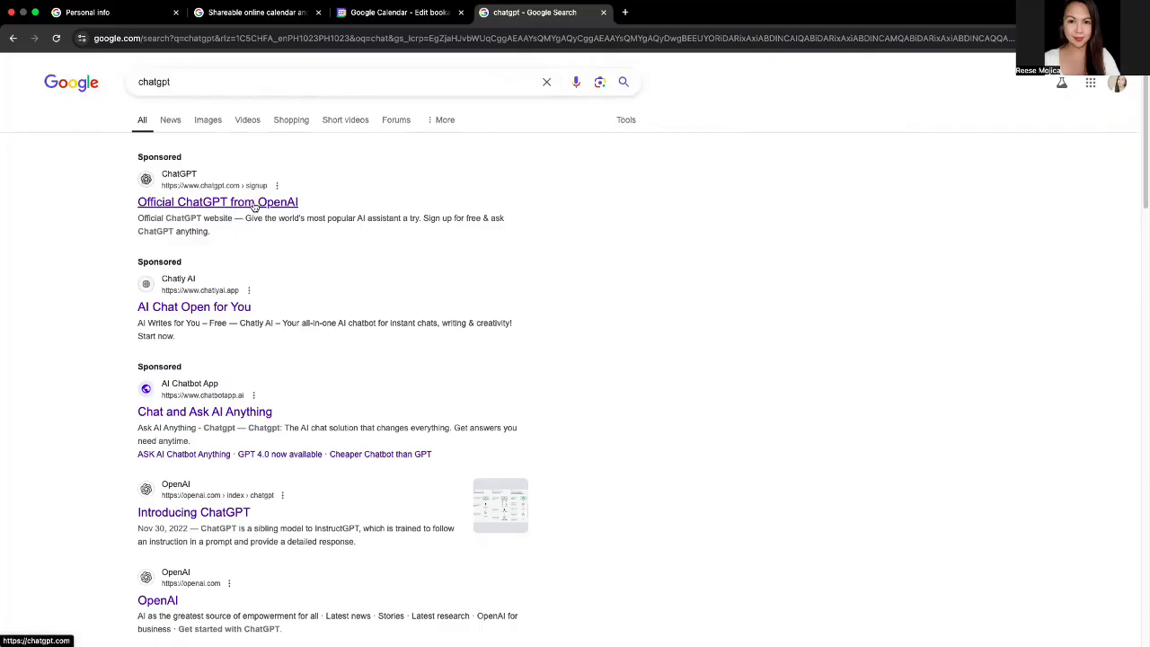
{"action": "left_click", "coordinate": [269, 206]}
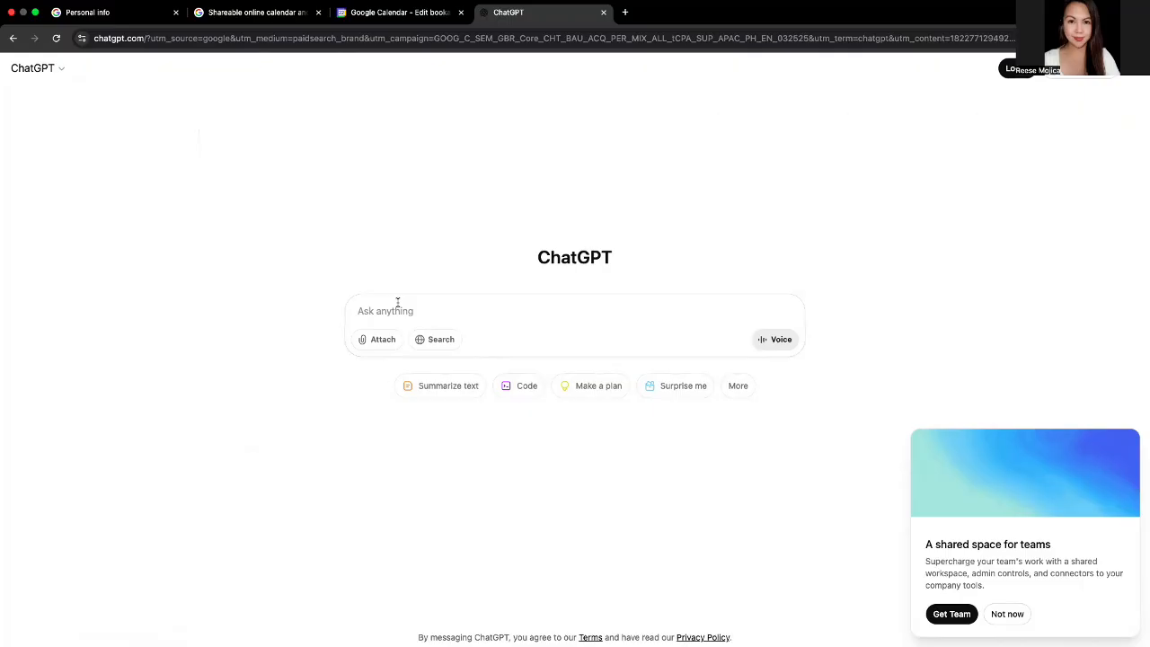
- Ask ChatGPT: "Give me a two sentence blurb to add to my booking call link as a social media manager."
{"action": "type", "text": "Give me a"}
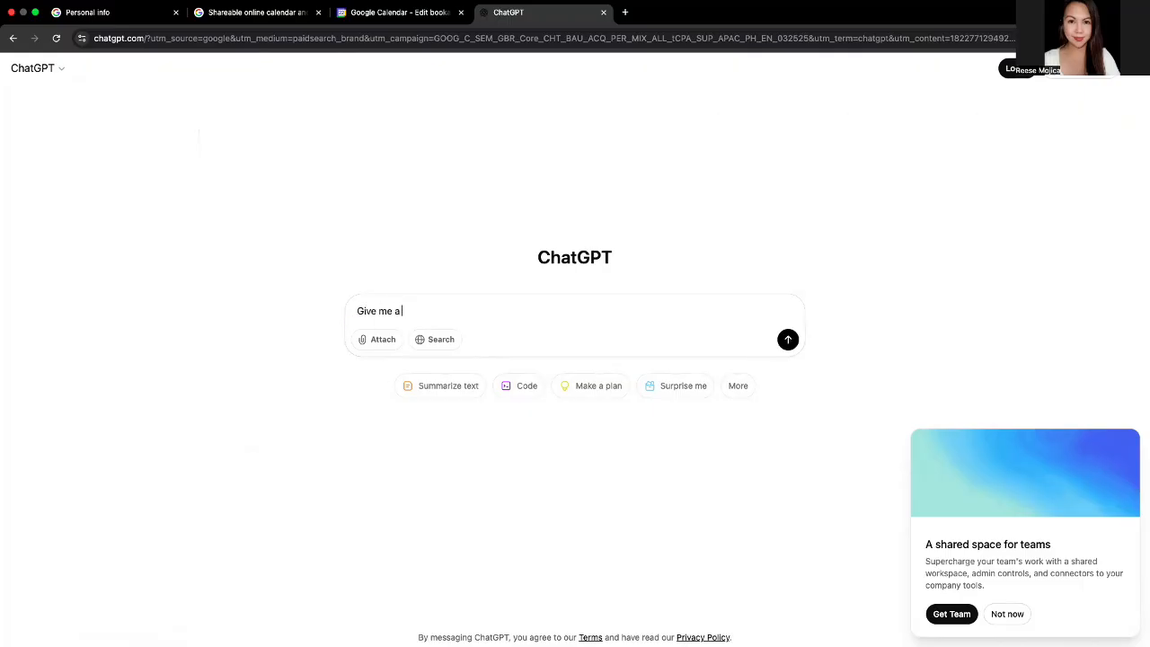
{"action": "type", "text": " two sentence blurb to add to my booking"}
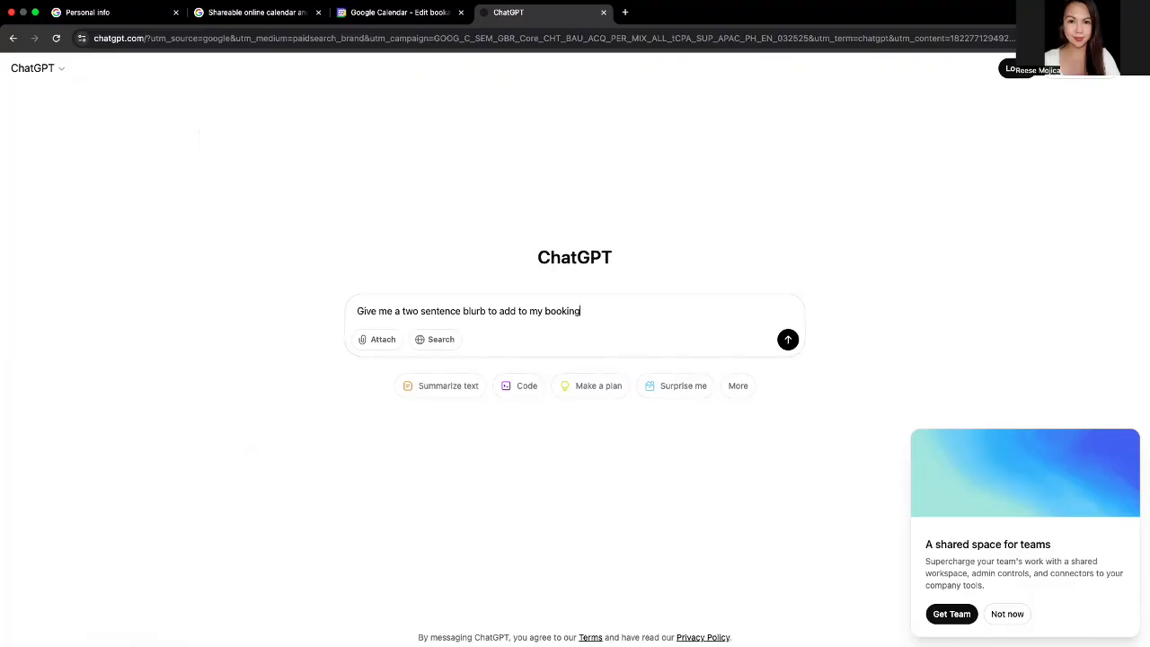
{"action": "type", "text": " call link as a social medi manager."}
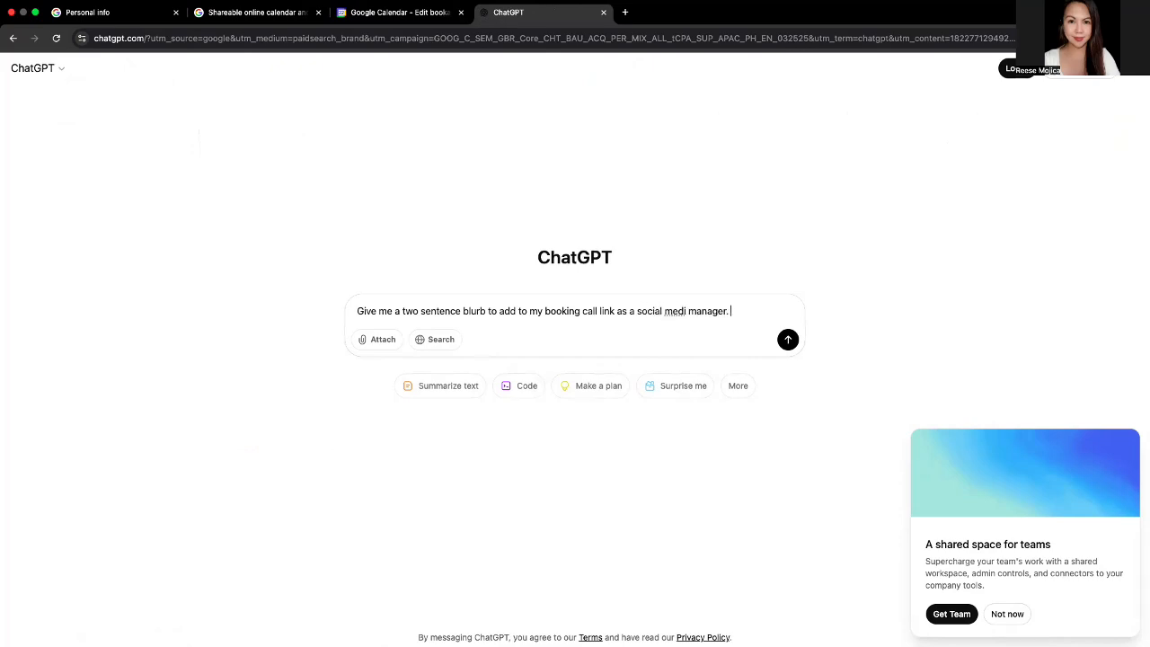
{"action": "key", "text": "BackSpace"}
{"action": "key", "text": "BackSpace"}
{"action": "key", "text": "BackSpace"}
{"action": "key", "text": "BackSpace"}
{"action": "key", "text": "BackSpace"}
{"action": "key", "text": "BackSpace"}
{"action": "type", "text": "a manager."}
{"action": "key", "text": "Return"}
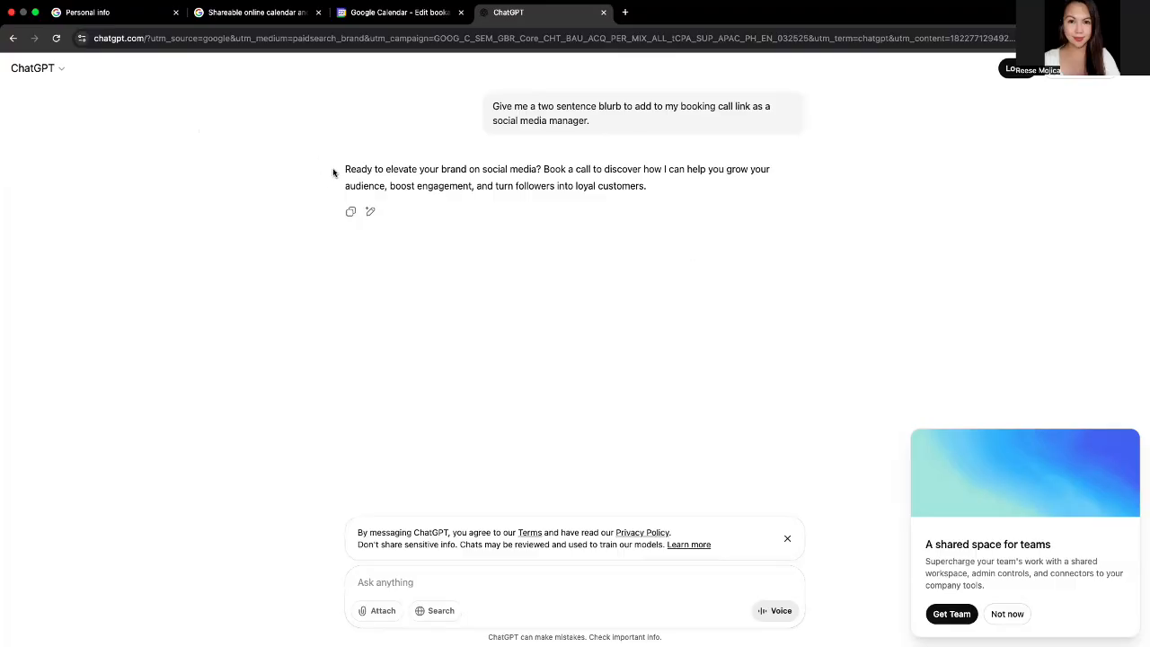
- Copy ChatGPT's two-sentence blurb into the booking page description of the appointment schedule in Google Calendar
{"action": "left_click_drag", "start_coordinate": [344, 168], "coordinate": [662, 191]}
{"action": "key", "text": "super+c"}
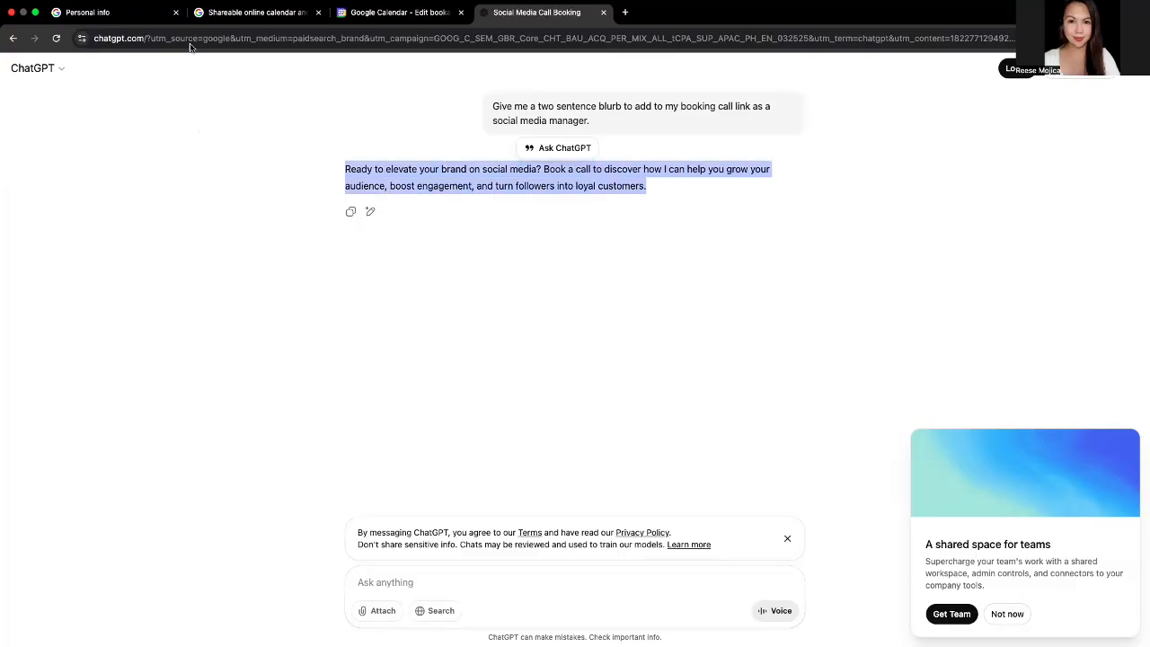
{"action": "left_click", "coordinate": [396, 12]}
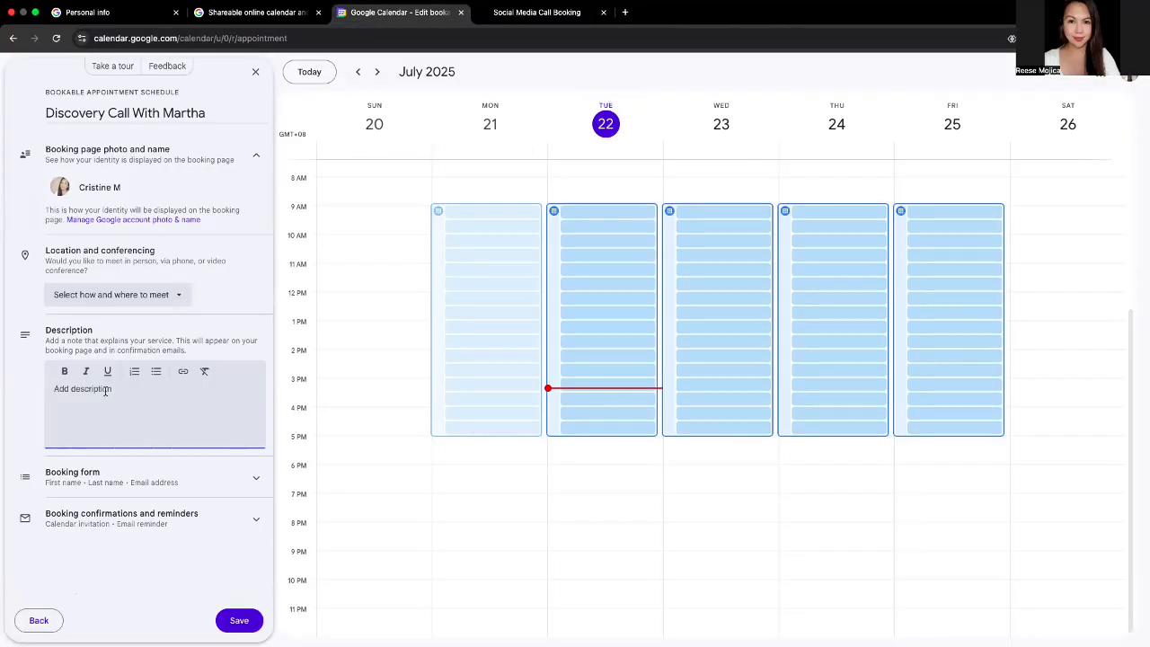
{"action": "key", "text": "super+v"}
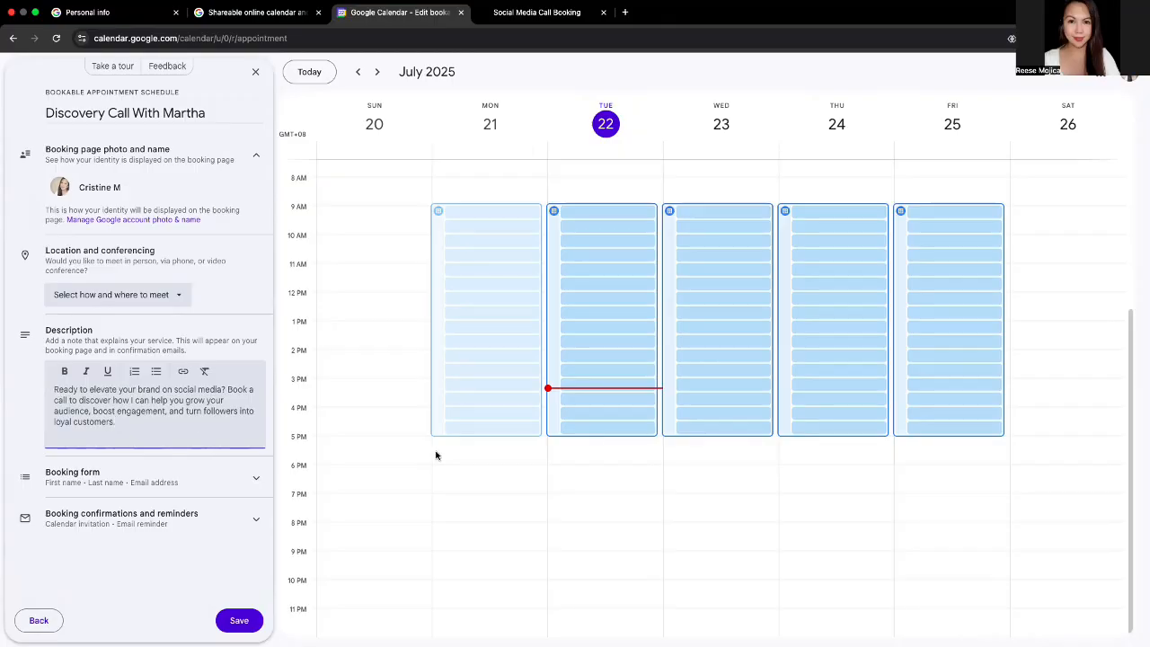
- Reword the start of the description to "Hi! I'm excited to help you boost" in place of "Ready to elevate"
{"action": "type", "text": "Hi!"}
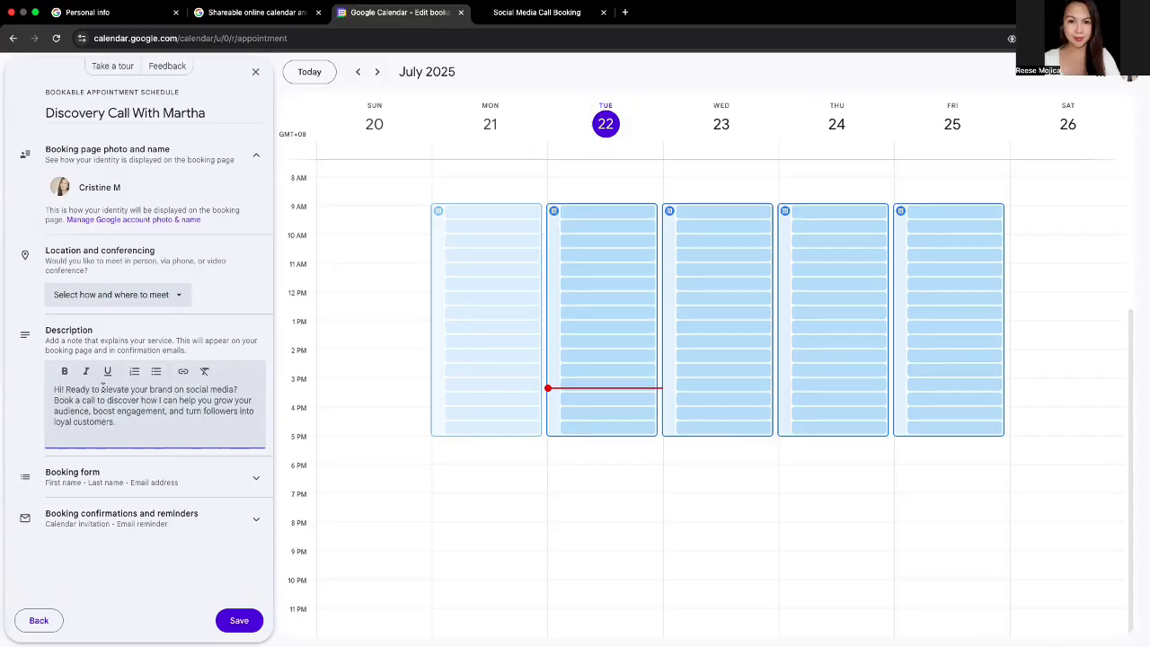
{"action": "left_click_drag", "start_coordinate": [132, 390], "coordinate": [66, 389]}
{"action": "type", "text": "I'm "}
{"action": "type", "text": "excited to hel"}
{"action": "type", "text": "p you eleva"}
{"action": "key", "text": "BackSpace"}
{"action": "key", "text": "BackSpace"}
{"action": "key", "text": "BackSpace"}
{"action": "key", "text": "BackSpace"}
{"action": "key", "text": "BackSpace"}
{"action": "type", "text": "b"}
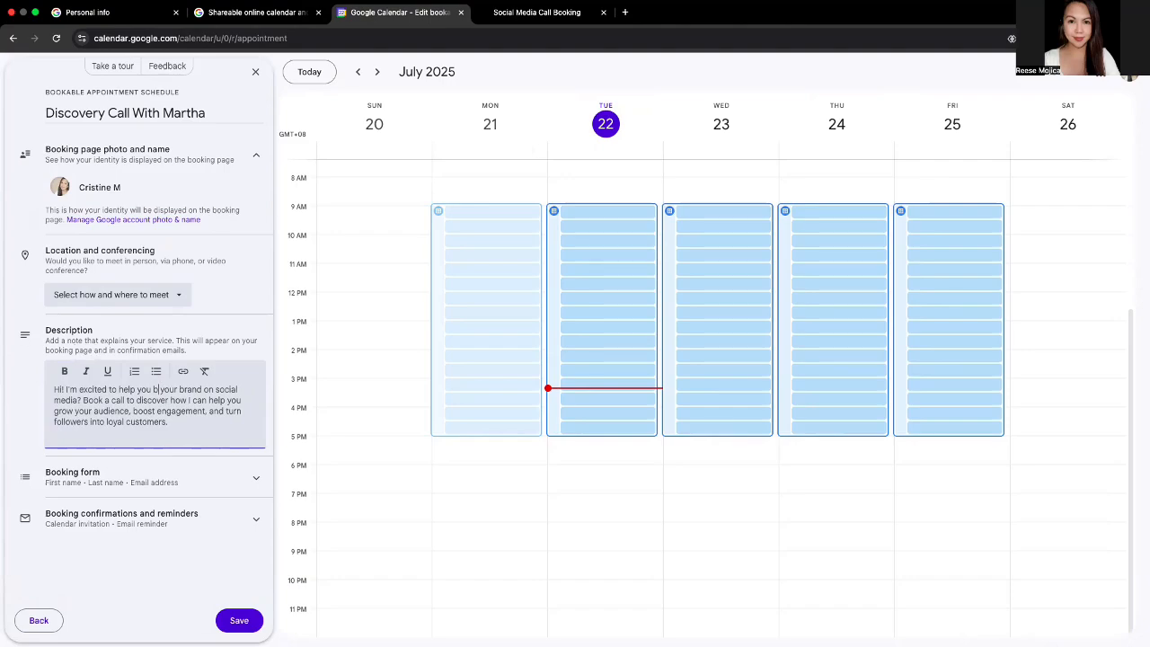
{"action": "key", "text": "super+Tab"}
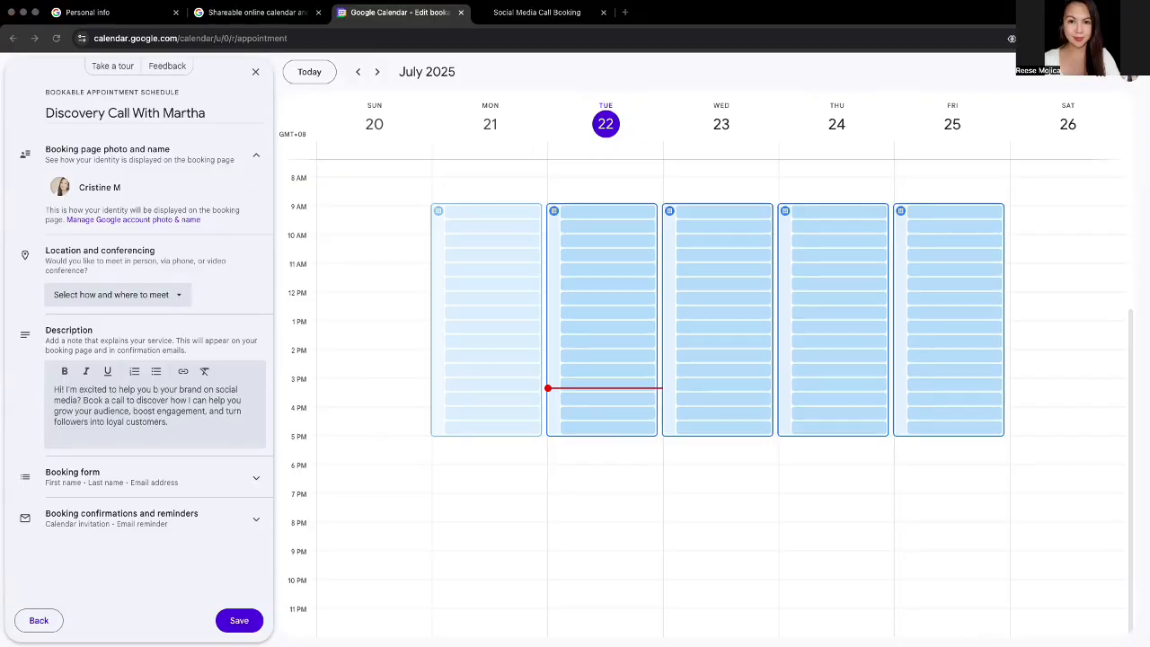
{"action": "left_click", "coordinate": [175, 435]}
{"action": "type", "text": "oost"}
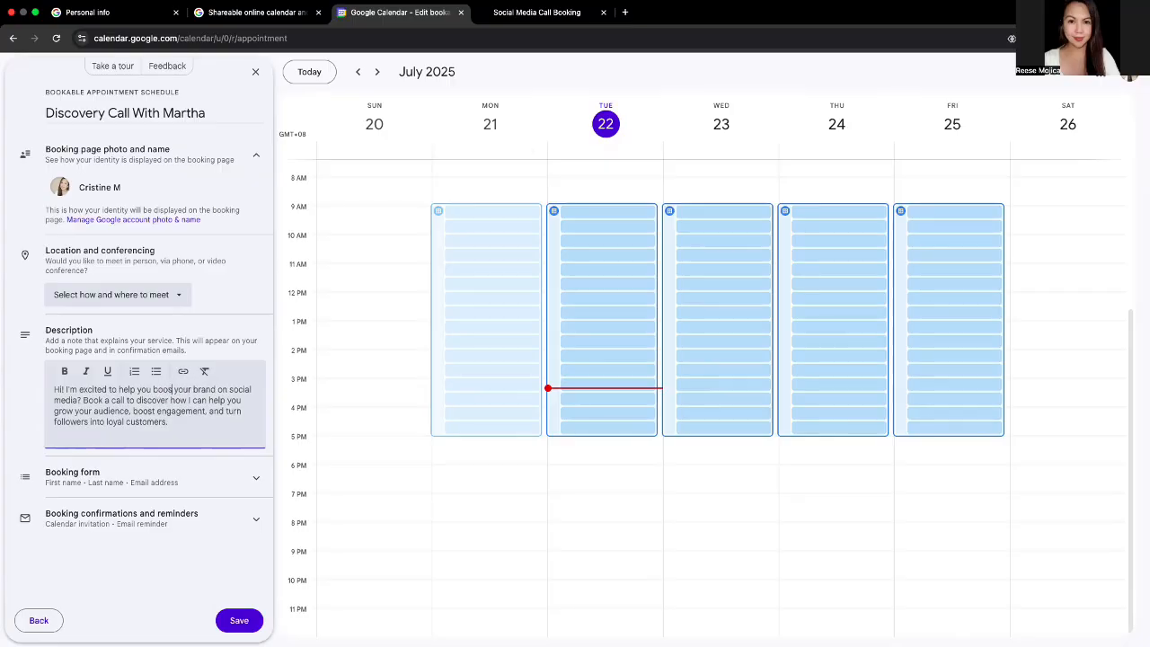
- End the description's first sentence with a period and begin the second with "Please book"
{"action": "left_click", "coordinate": [81, 401]}
{"action": "key", "text": "BackSpace"}
{"action": "type", "text": "."}
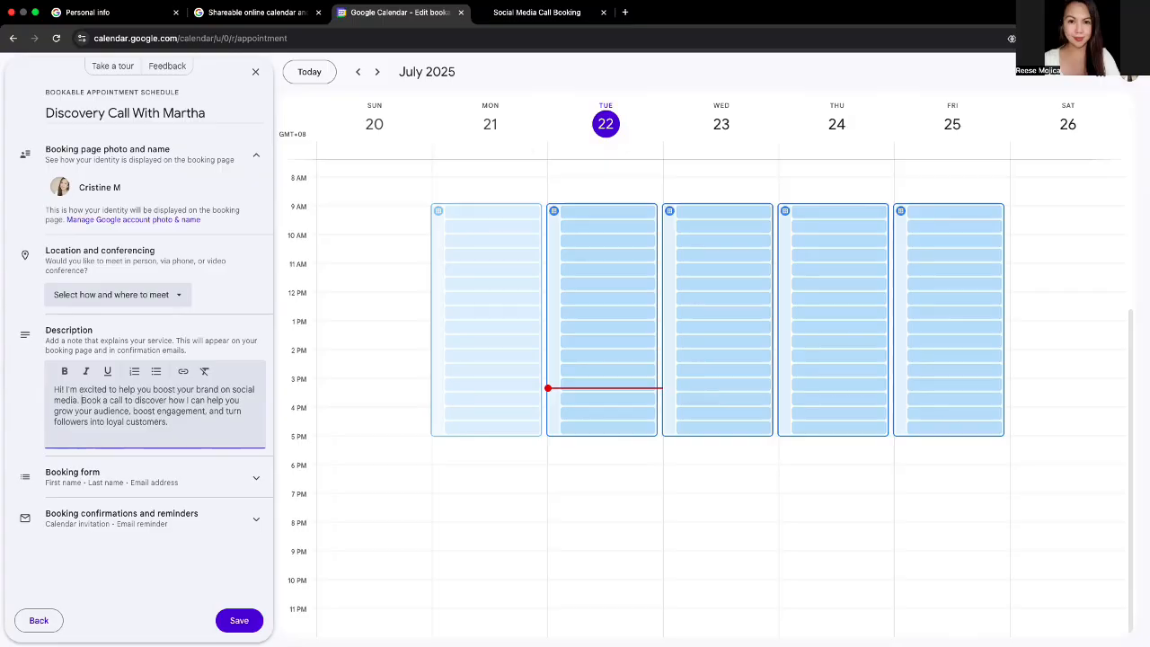
{"action": "key", "text": "BackSpace"}
{"action": "type", "text": "Please b"}
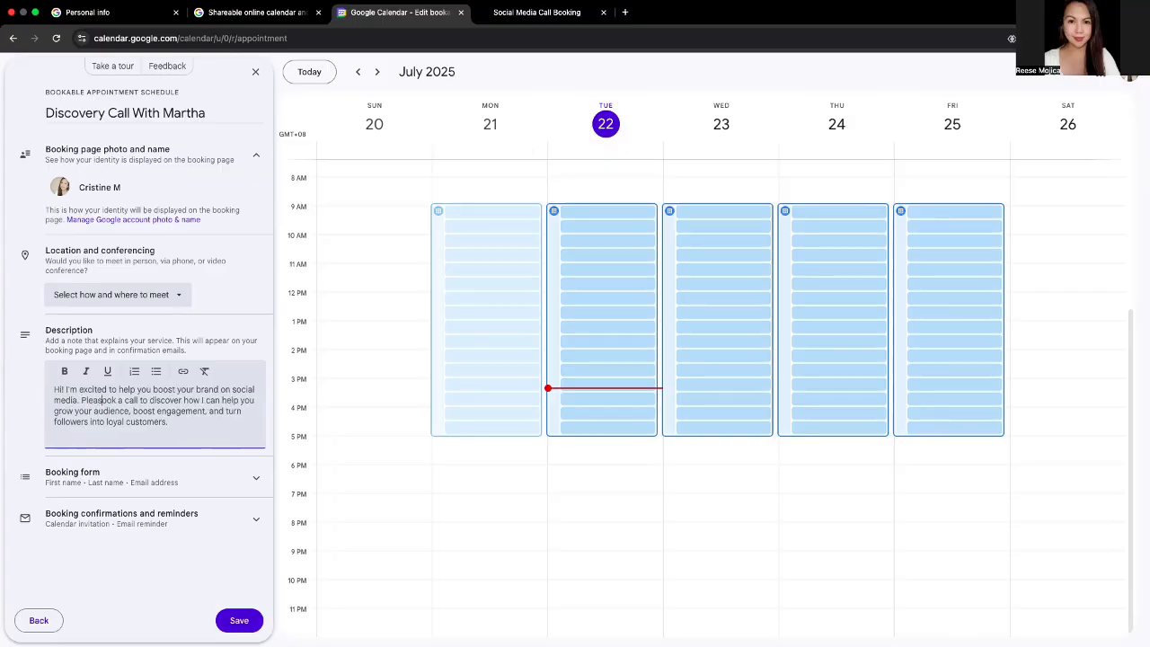
{"action": "type", "text": "b"}
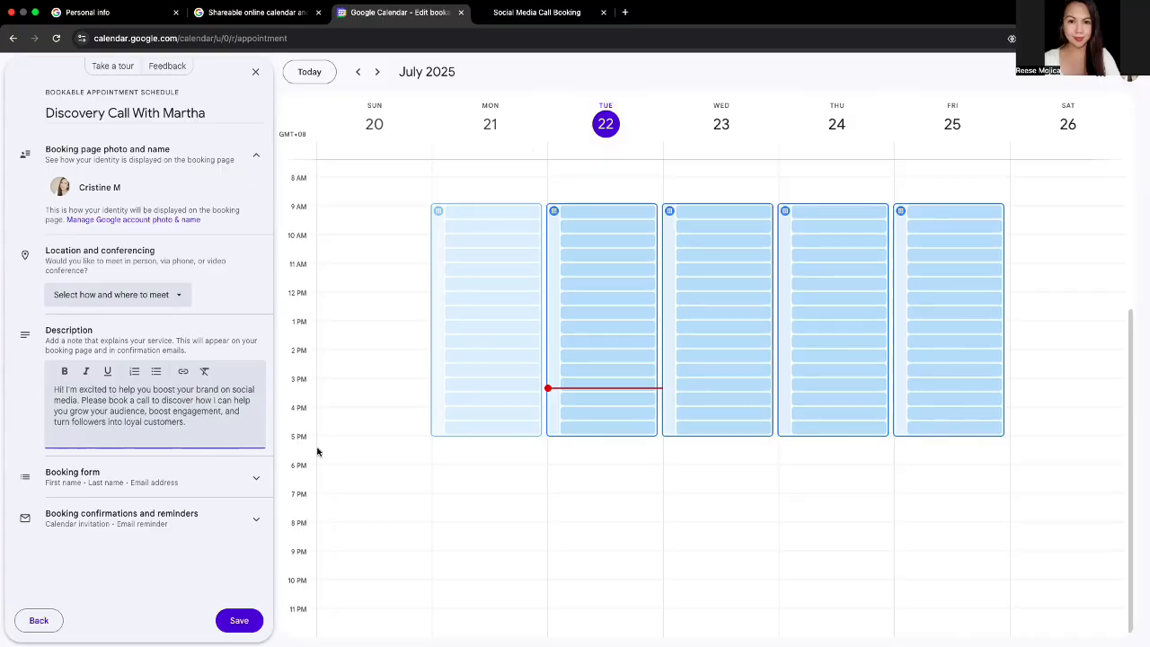
- Insert "at your preferred time and date" after "Please book a call" in the description
{"action": "left_click", "coordinate": [152, 400]}
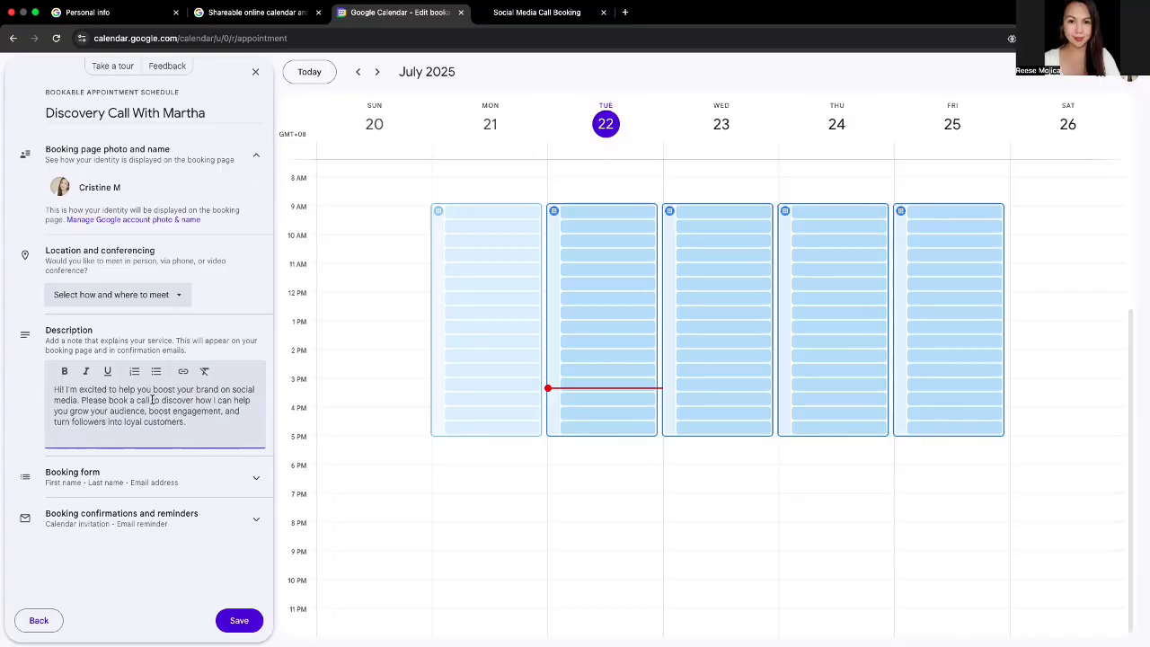
{"action": "type", "text": "ay"}
{"action": "key", "text": "BackSpace"}
{"action": "type", "text": "t your p"}
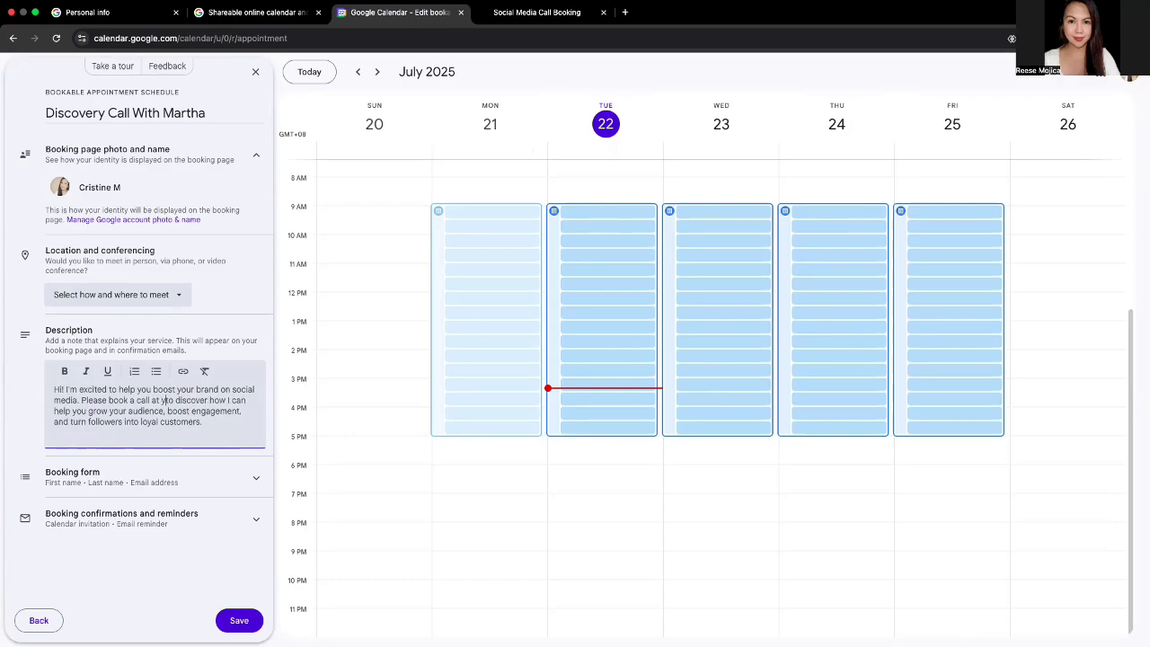
{"action": "type", "text": "ref"}
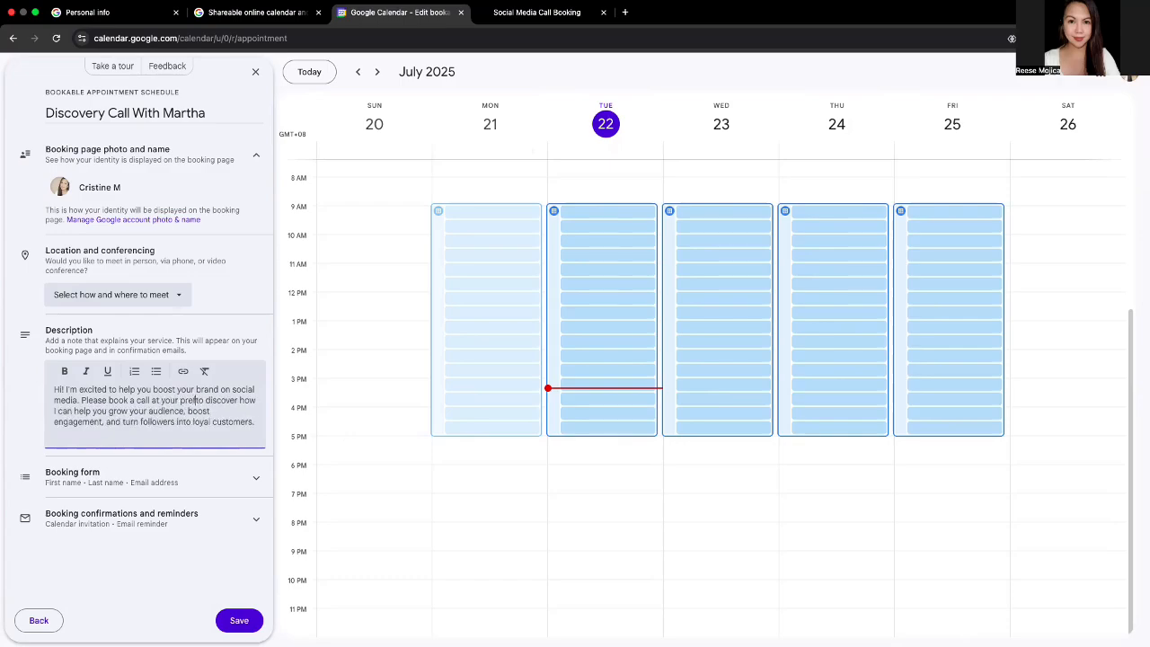
{"action": "type", "text": "erred "}
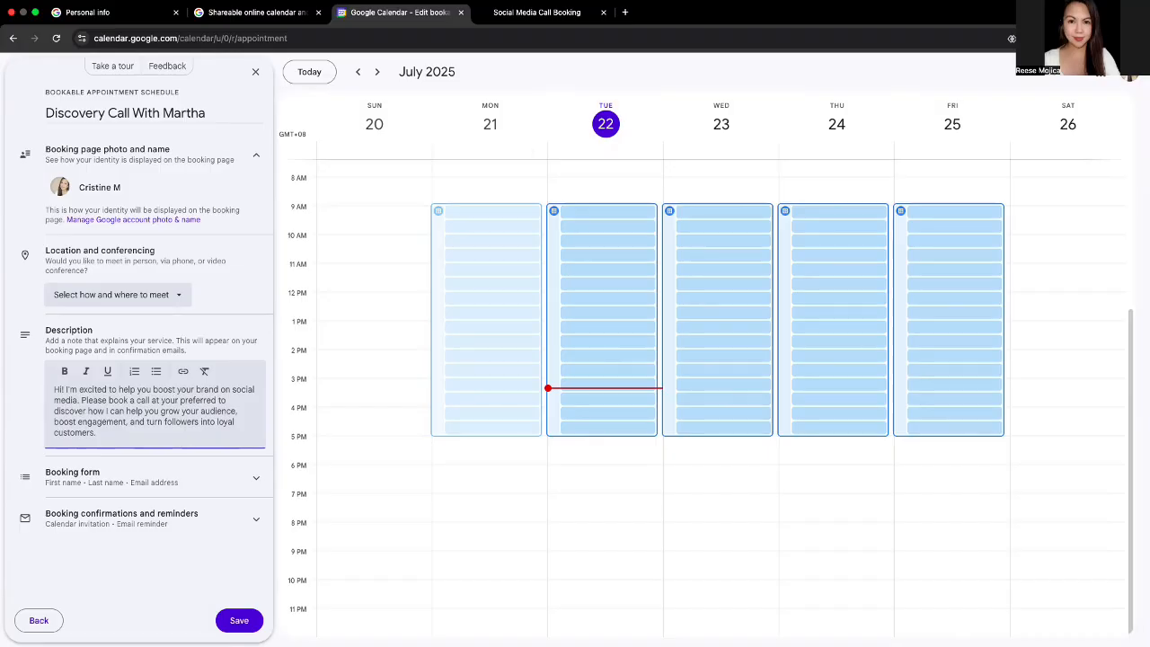
{"action": "type", "text": "time and date"}
- Add the separate lines "This is a complimentary discovery call." and "Looking forward to speaking with you." below the blurb
{"action": "left_click", "coordinate": [159, 433]}
{"action": "key", "text": "Return"}
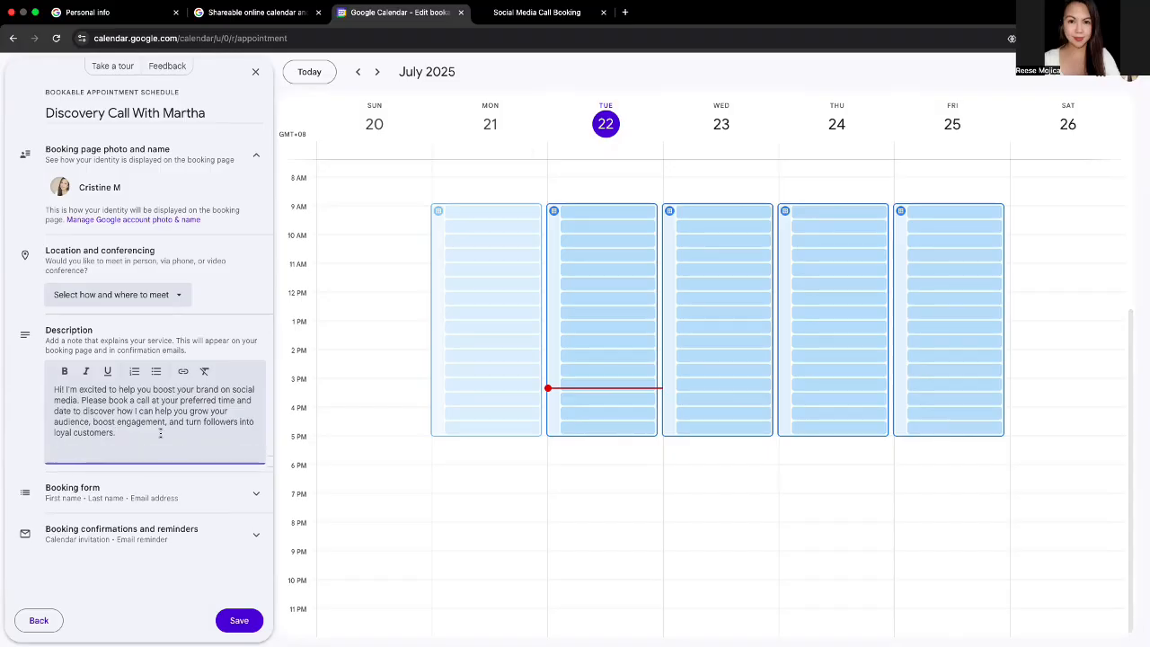
{"action": "type", "text": "T"}
{"action": "type", "text": "his is a complimentary discovery"}
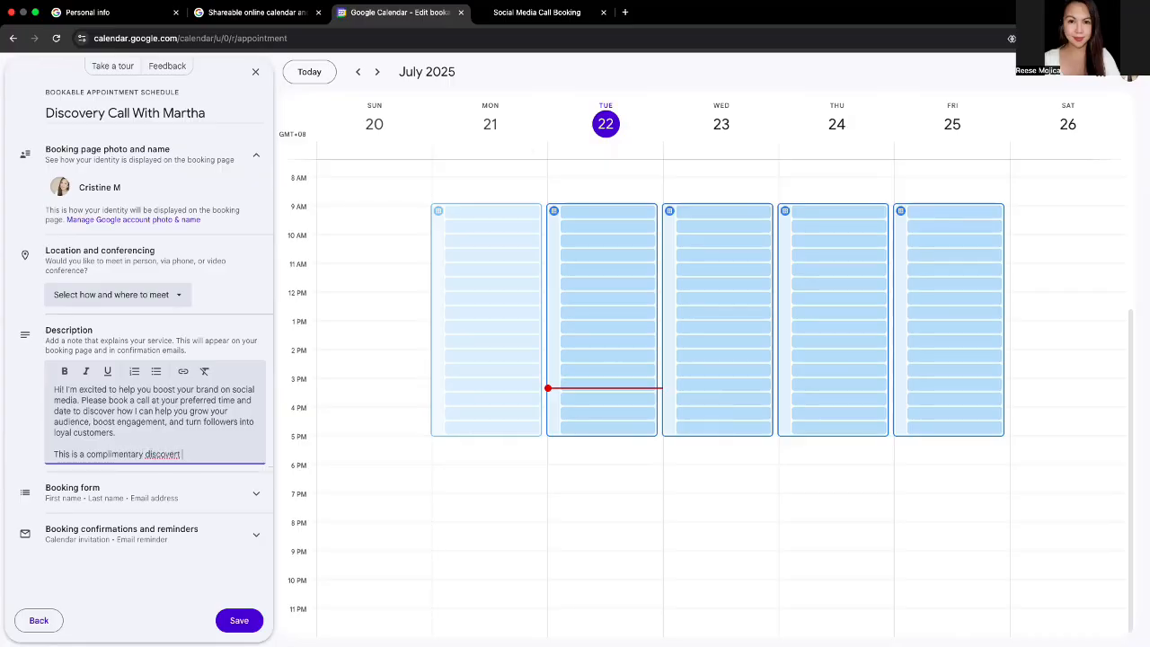
{"action": "type", "text": " call."}
{"action": "key", "text": "Return"}
{"action": "key", "text": "Return"}
{"action": "type", "text": "Looking forward to s"}
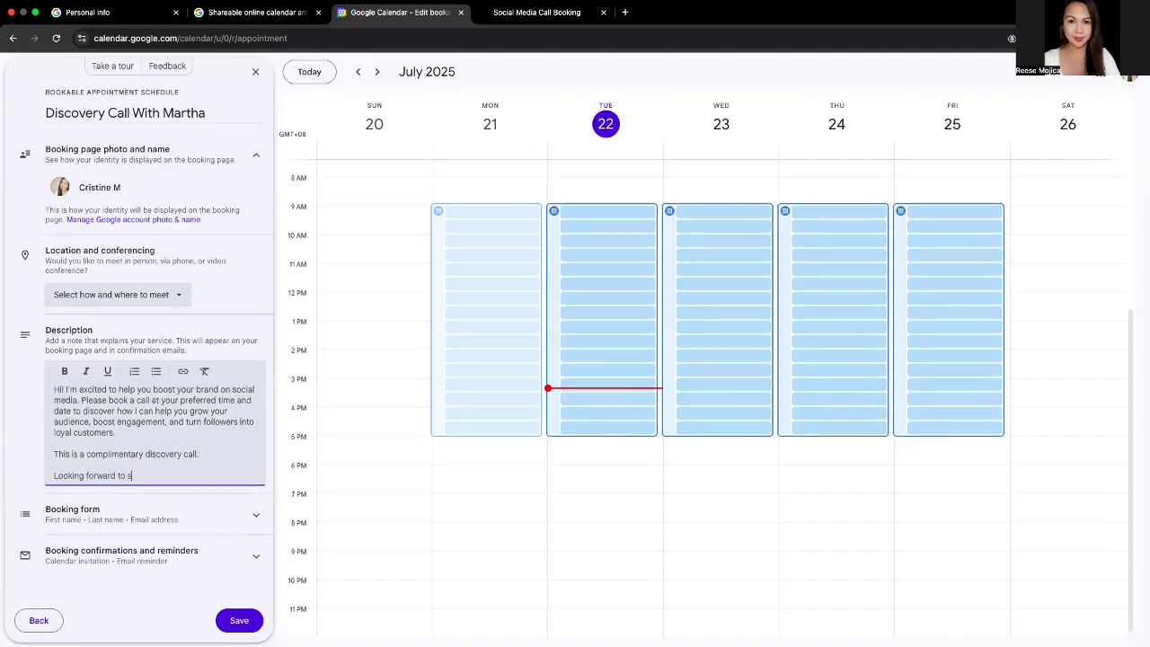
{"action": "type", "text": "peaking with you."}
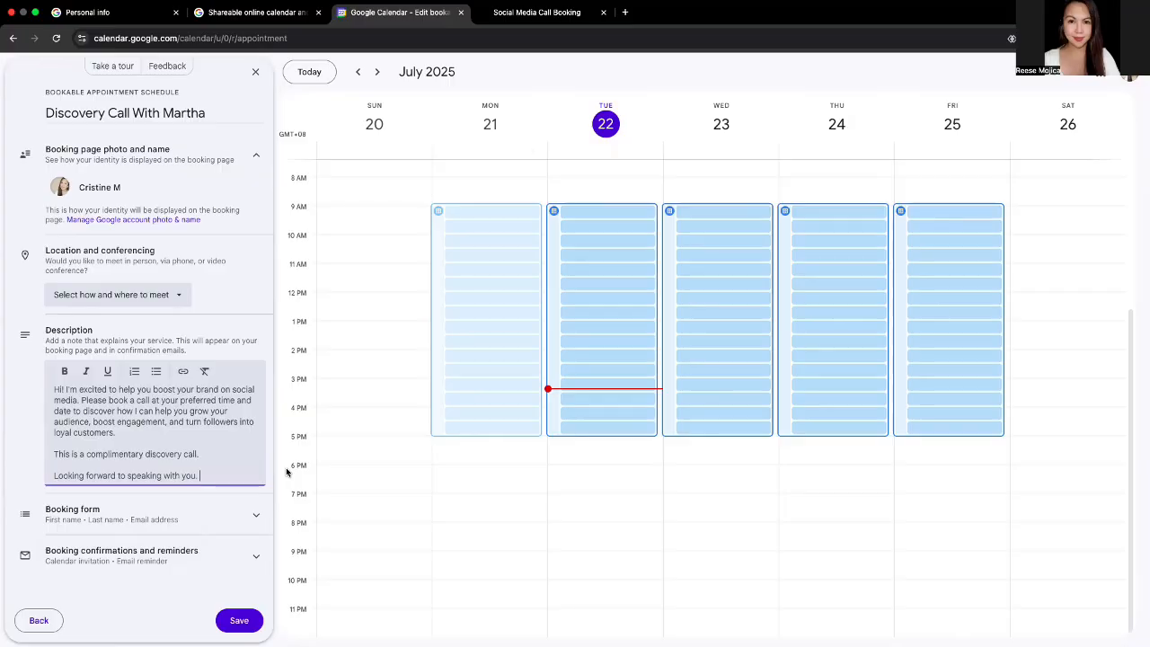
- Add the closing line "If you have any questions, please send me an email: _____@" and save the appointment schedule
{"action": "key", "text": "Return"}
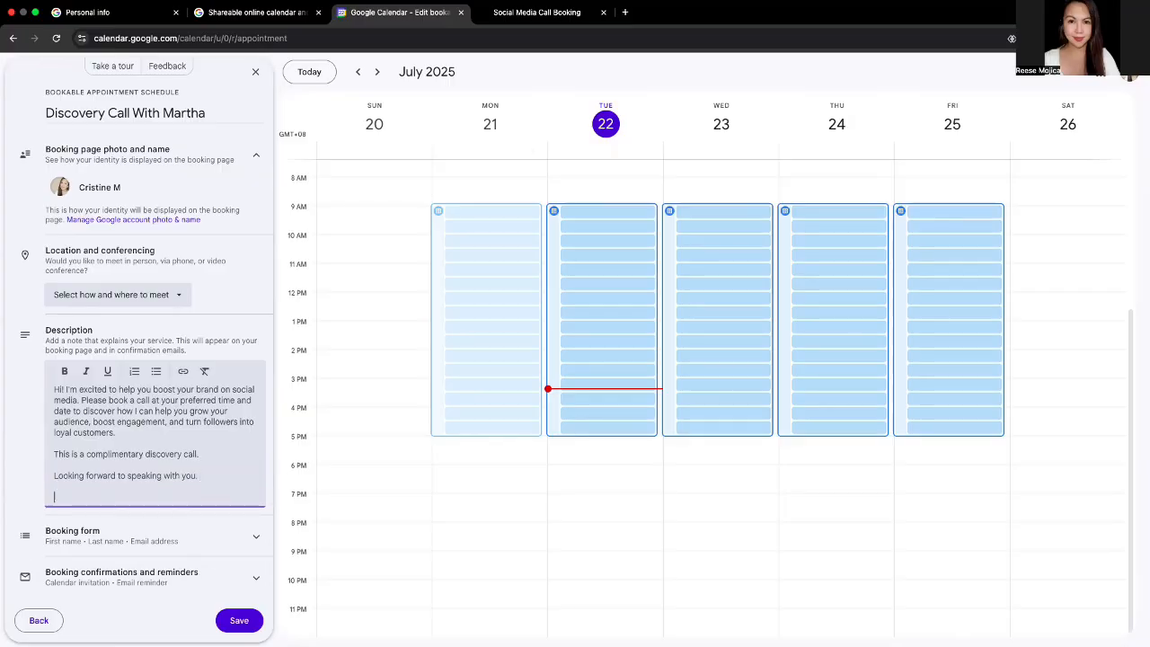
{"action": "type", "text": "If you have any question"}
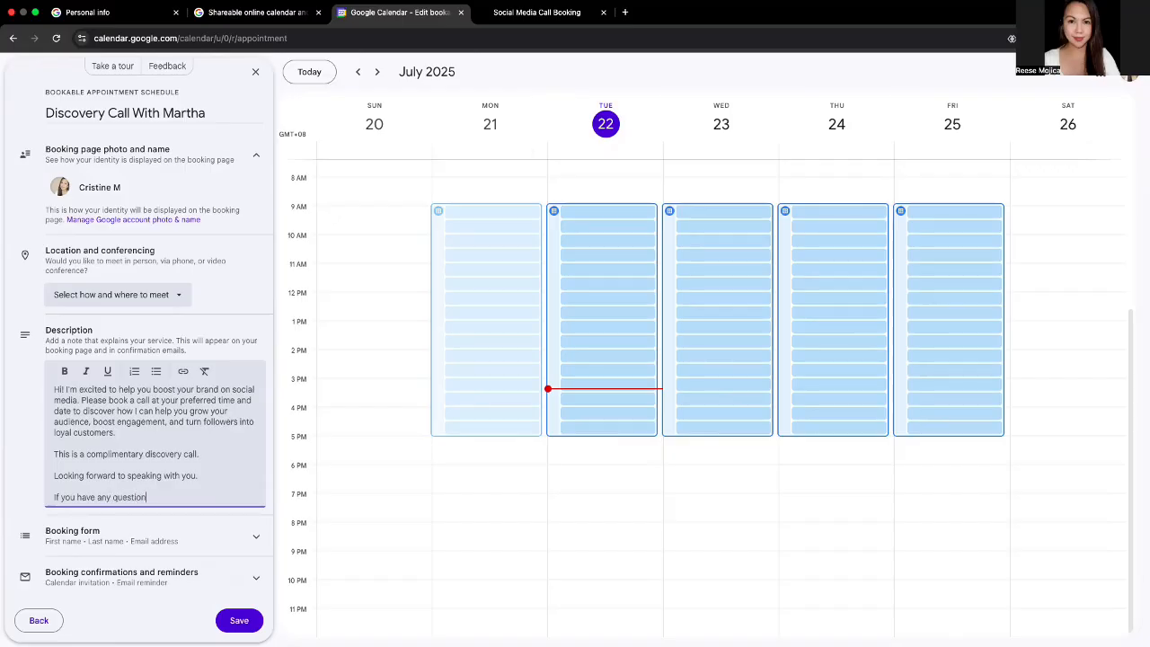
{"action": "type", "text": "s, please send me an email: _____@"}
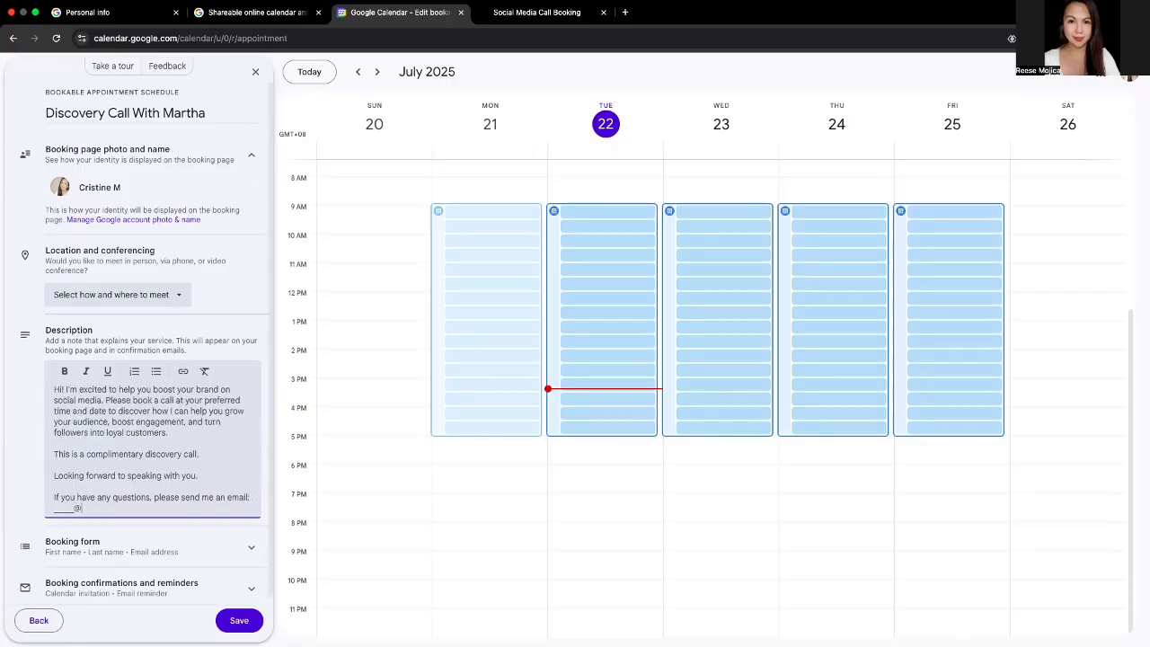
{"action": "left_click", "coordinate": [236, 620]}
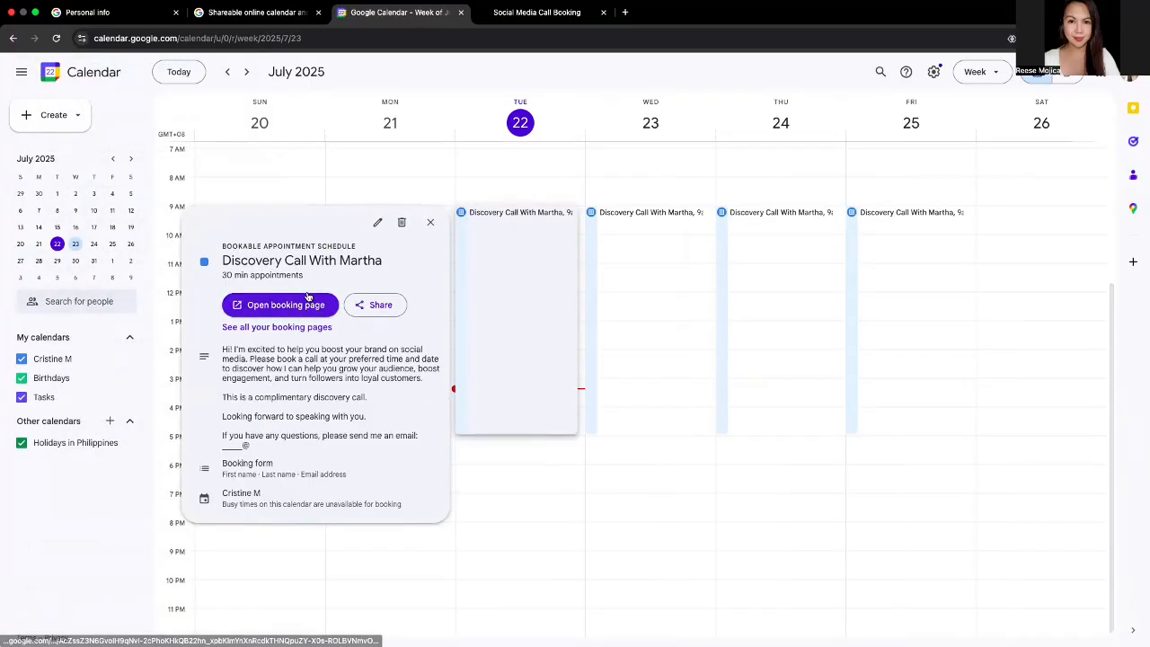
- Open the schedule's booking page and copy its shareable booking page link
{"action": "left_click", "coordinate": [303, 306]}
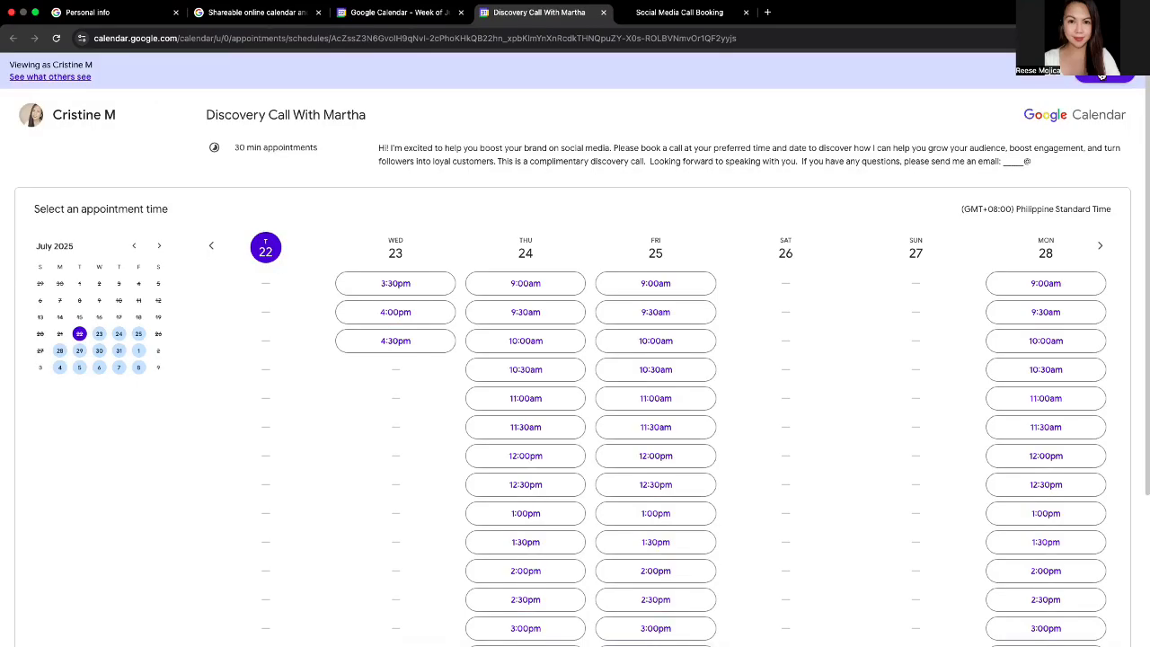
{"action": "left_click", "coordinate": [1102, 76]}
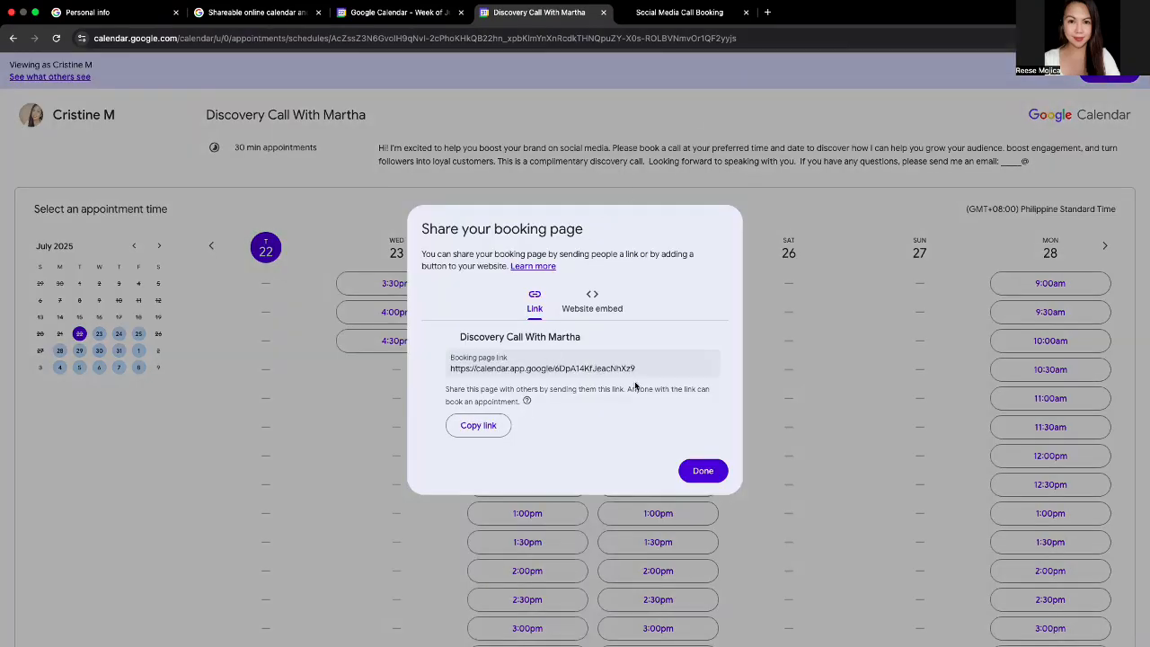
{"action": "left_click", "coordinate": [482, 426]}
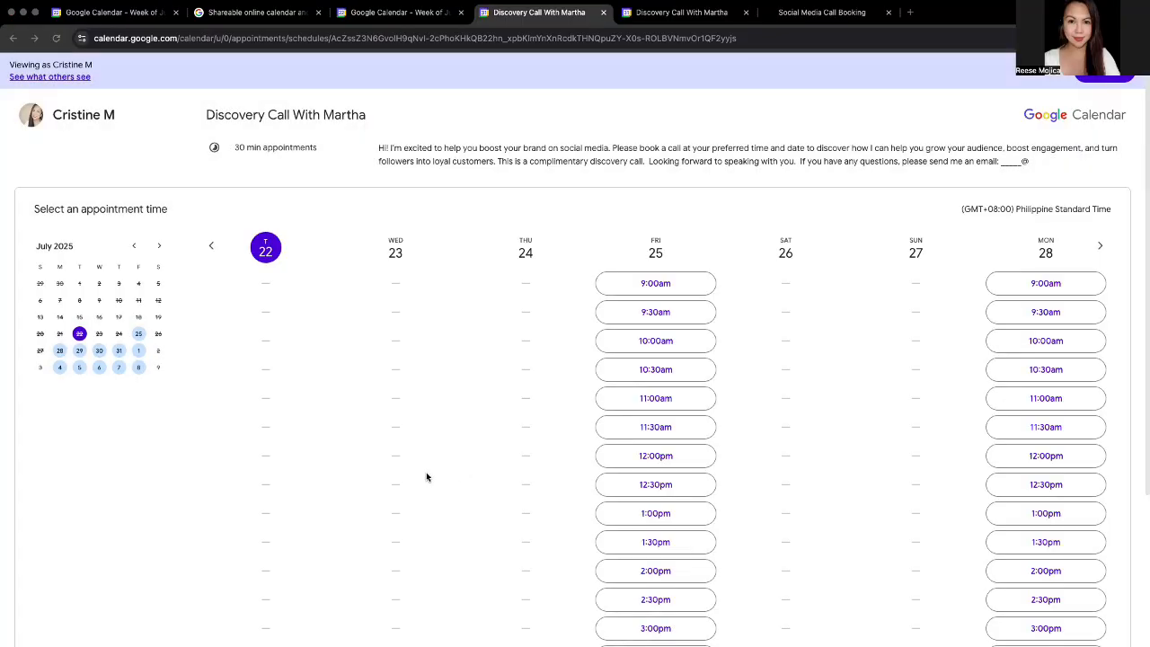
- Book the Friday, July 25, 9:00am slot with the prefilled contact details, then switch to the other public booking page tab
{"action": "scroll", "coordinate": [427, 475], "scroll_direction": "down", "scroll_amount": 3}
{"action": "scroll", "coordinate": [427, 476], "scroll_direction": "up", "scroll_amount": 3}
{"action": "scroll", "coordinate": [878, 473], "scroll_direction": "down", "scroll_amount": 3}
{"action": "scroll", "coordinate": [878, 473], "scroll_direction": "up", "scroll_amount": 3}
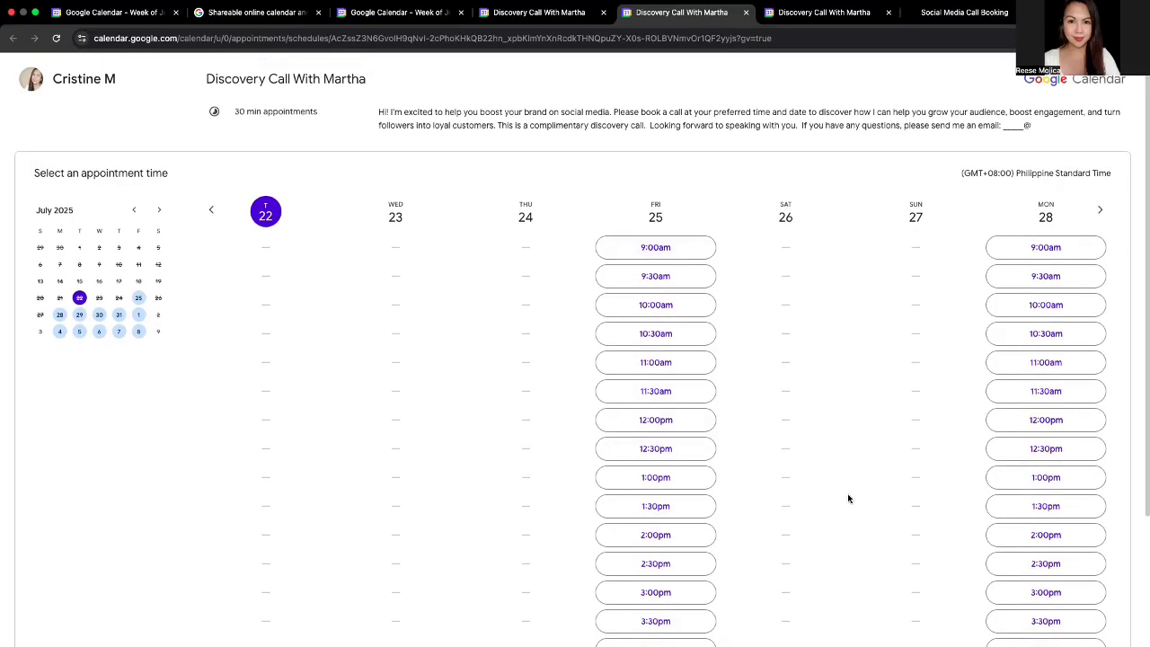
{"action": "left_click", "coordinate": [662, 254]}
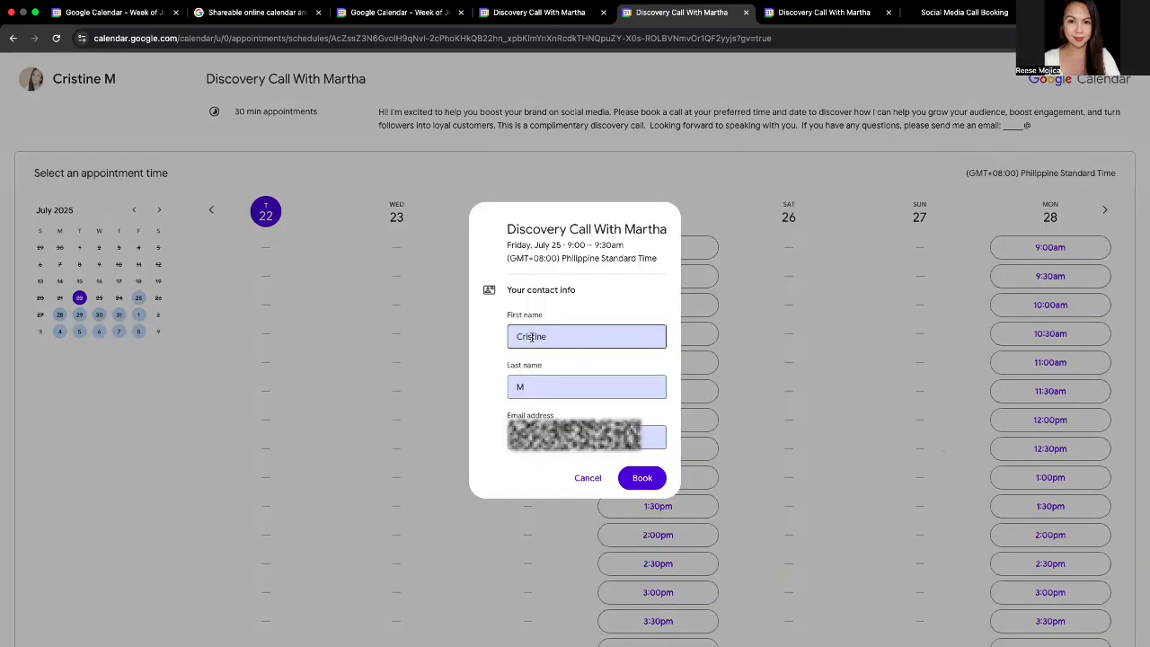
{"action": "left_click", "coordinate": [565, 392]}
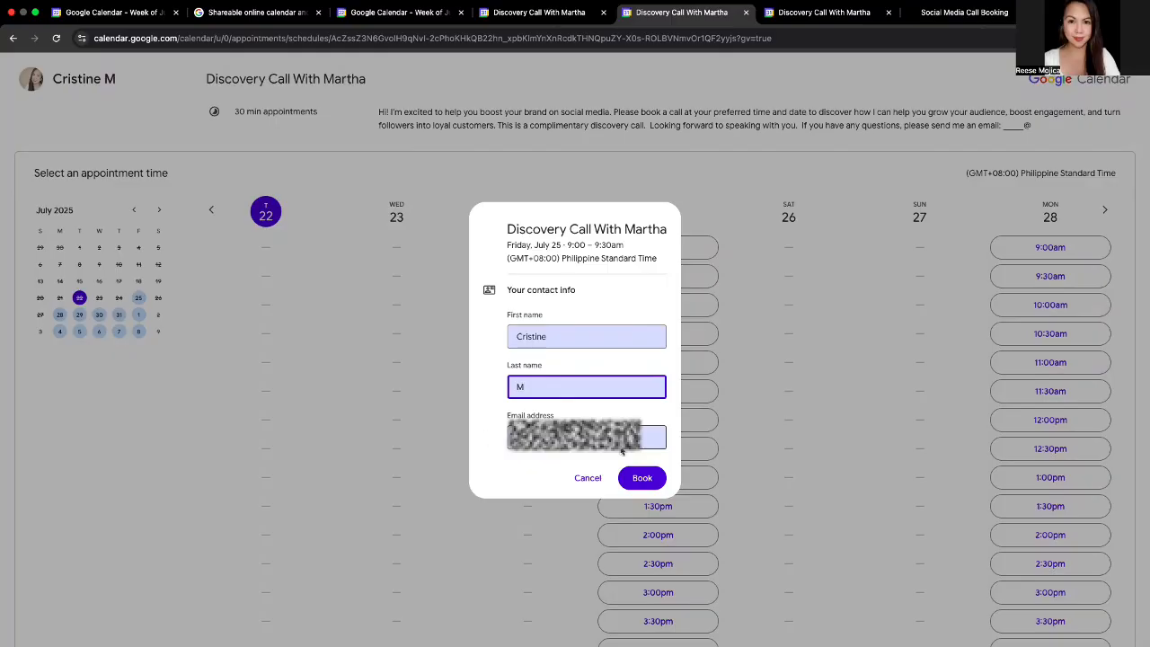
{"action": "left_click", "coordinate": [642, 477]}
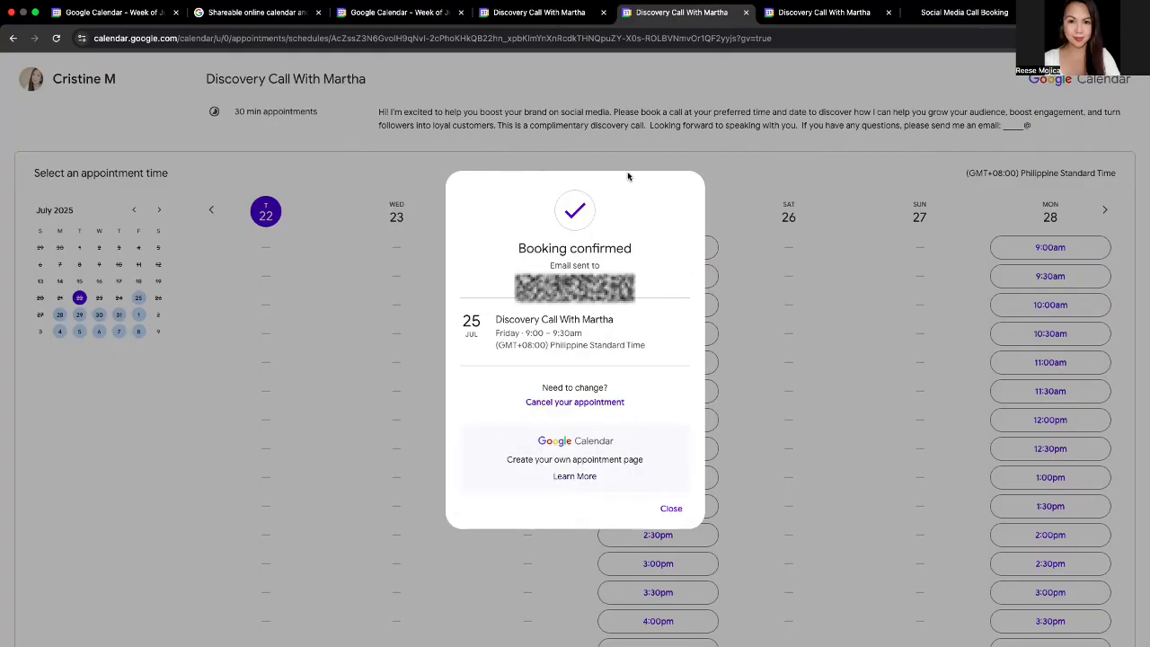
{"action": "left_click", "coordinate": [671, 509]}
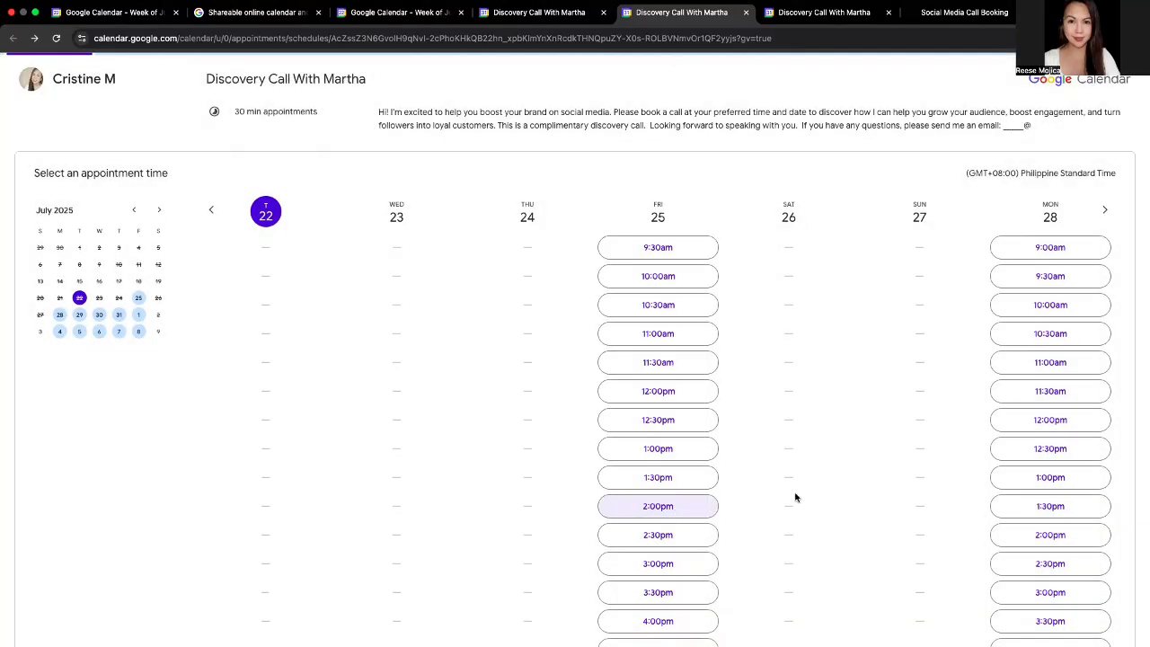
{"action": "left_click", "coordinate": [826, 20]}
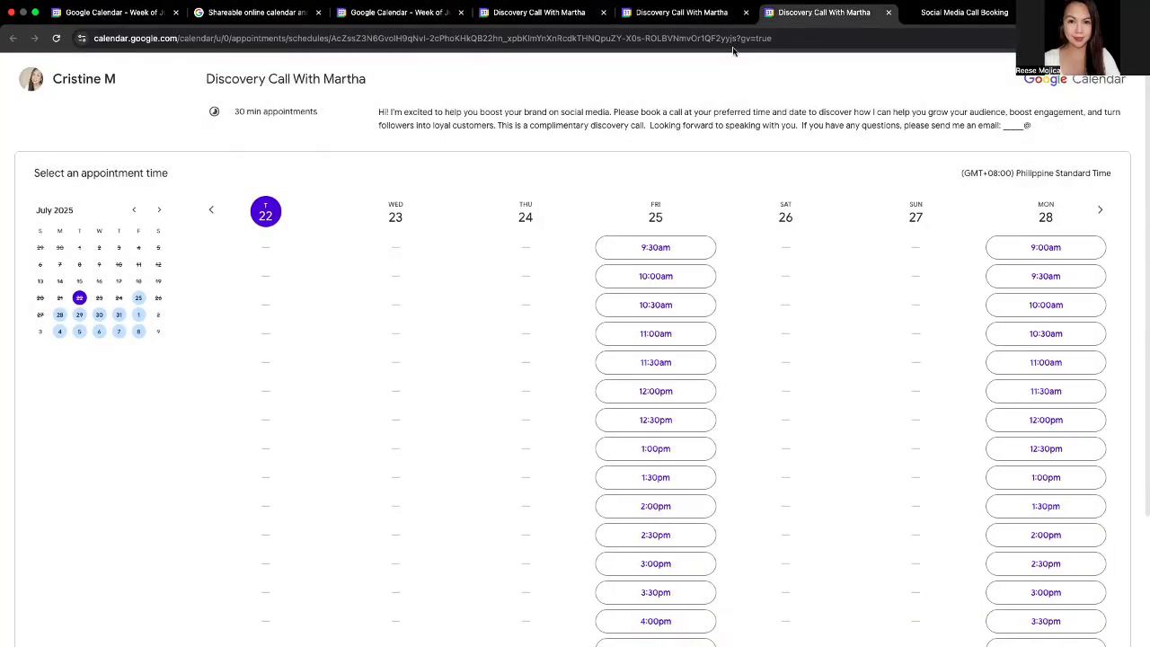
- Go to gmail.com and review the appointment email for the discovery call booked on Friday, July 25, 2025, 9am – 9:30am
{"action": "left_click", "coordinate": [739, 43]}
{"action": "type", "text": "gmail.com"}
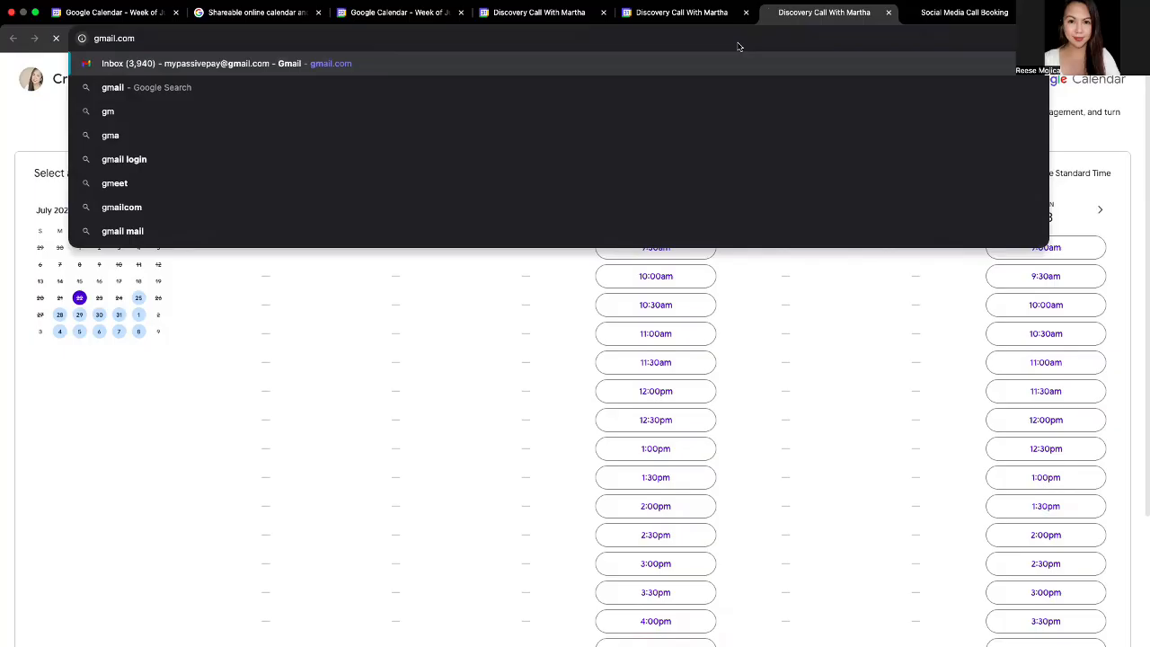
{"action": "key", "text": "Return"}
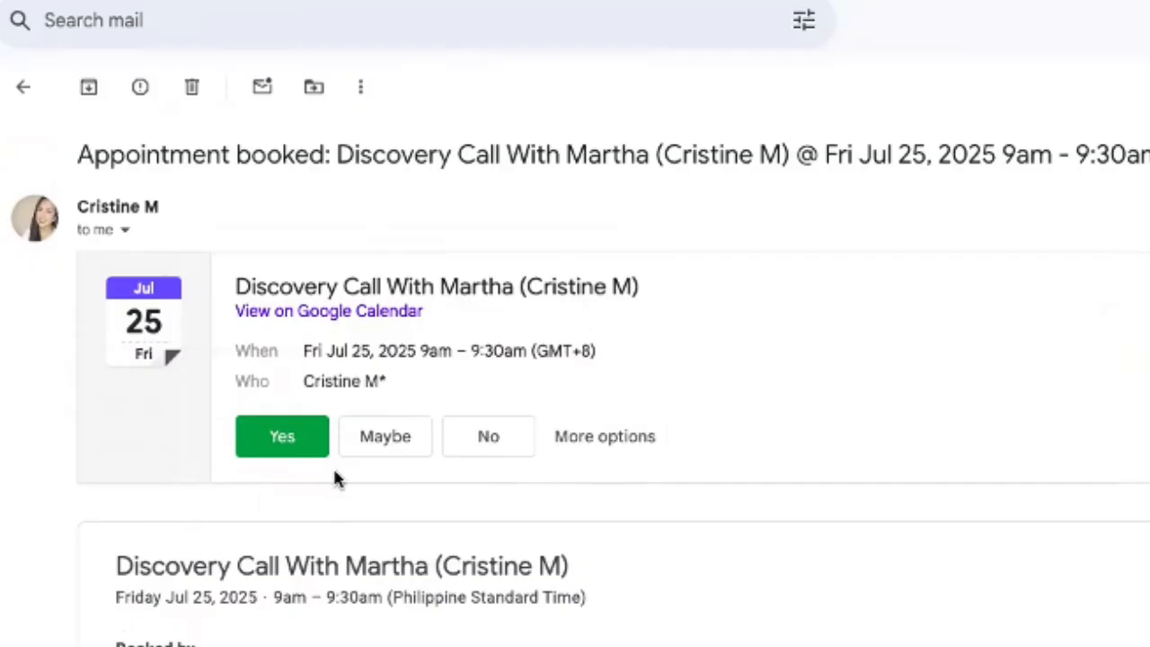
{"action": "left_click", "coordinate": [506, 449]}
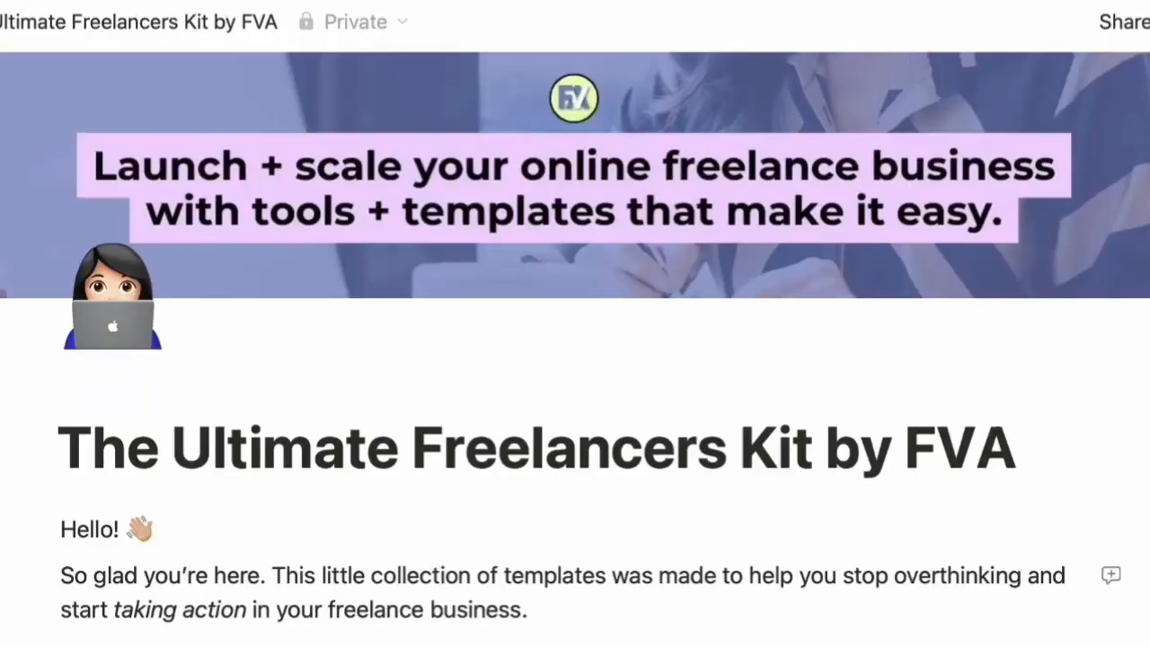
- Look through the introduction and the template cards on The Ultimate Freelancers Kit by FVA page in Notion
{"action": "scroll", "coordinate": [575, 360], "scroll_direction": "down", "scroll_amount": 3}
{"action": "scroll", "coordinate": [575, 360], "scroll_direction": "down", "scroll_amount": 5}
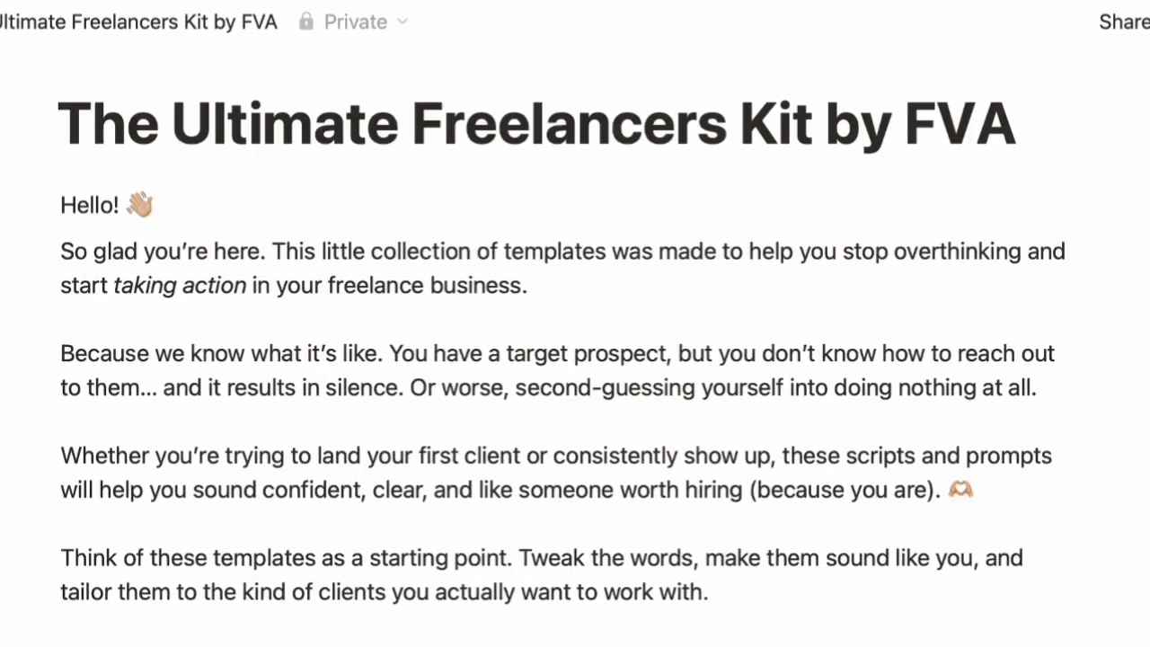
{"action": "scroll", "coordinate": [576, 359], "scroll_direction": "down", "scroll_amount": 5}
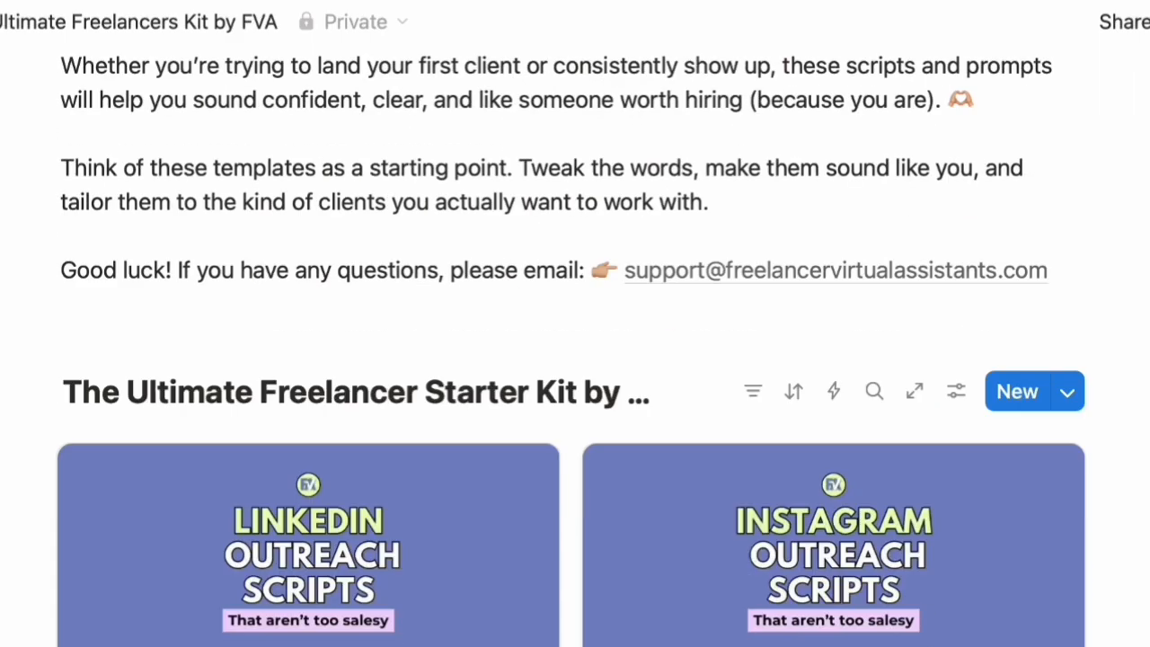
{"action": "scroll", "coordinate": [576, 360], "scroll_direction": "down", "scroll_amount": 5}
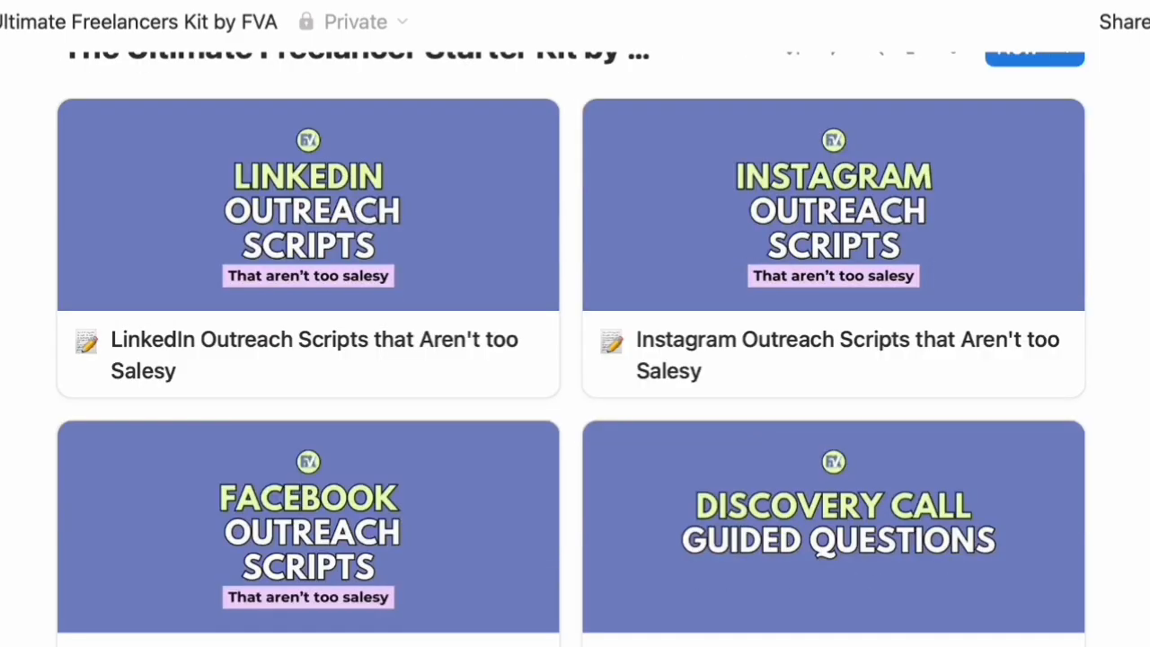
{"action": "scroll", "coordinate": [575, 359], "scroll_direction": "down", "scroll_amount": 5}
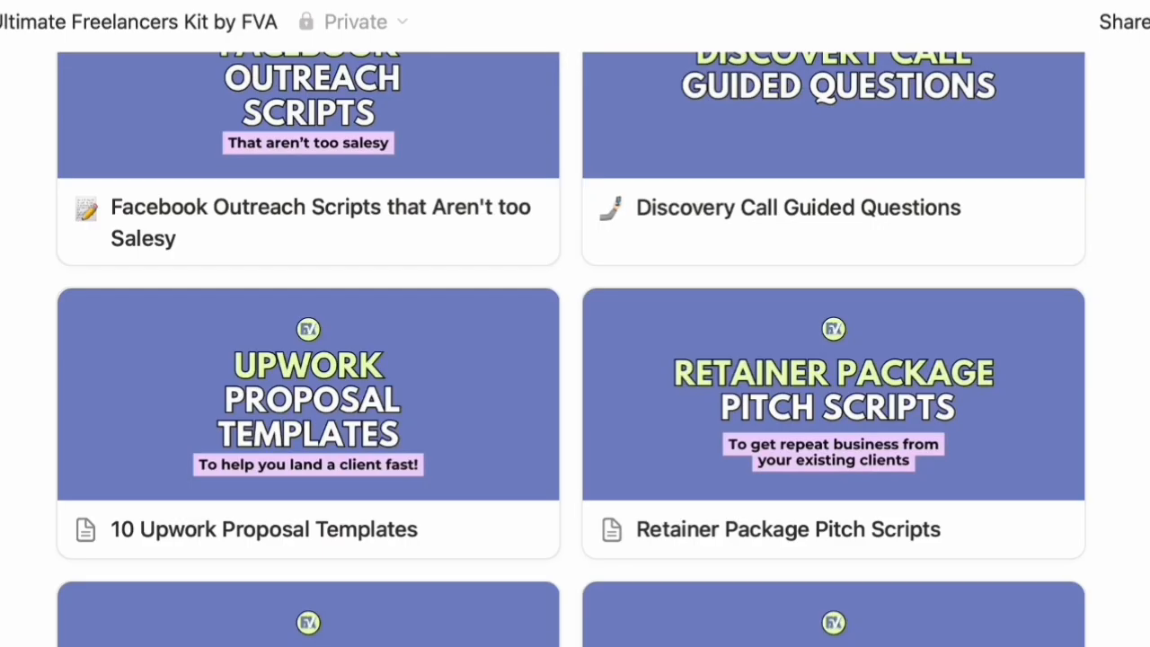
{"action": "scroll", "coordinate": [575, 359], "scroll_direction": "down", "scroll_amount": 4}
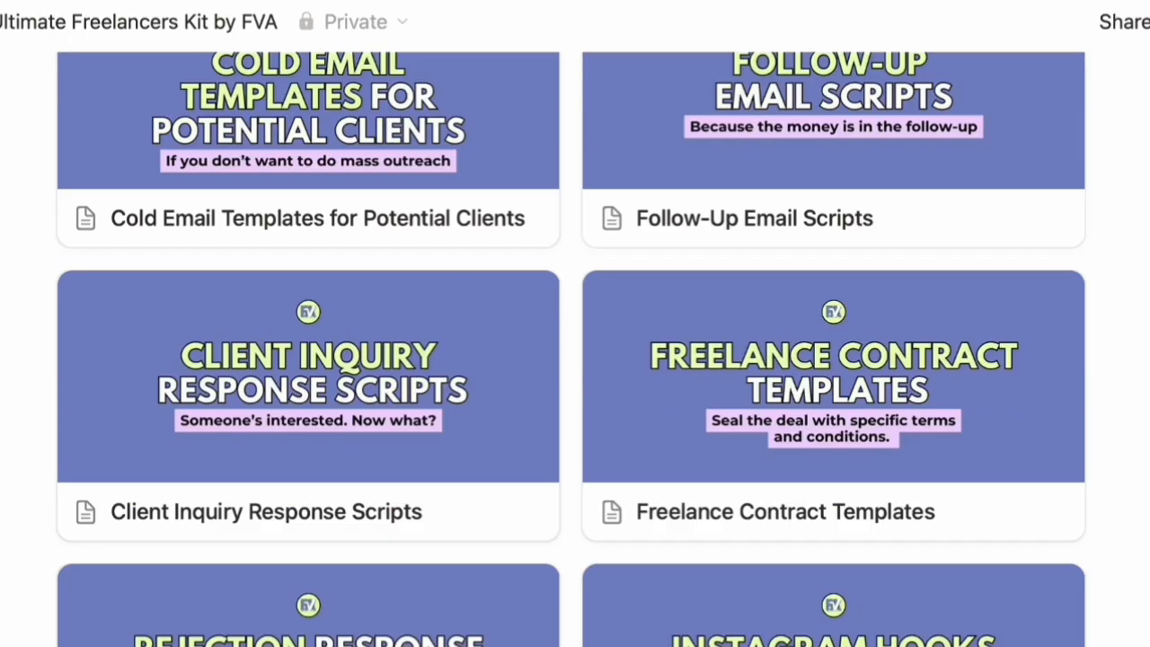
{"action": "scroll", "coordinate": [576, 360], "scroll_direction": "down", "scroll_amount": 2}
{"action": "scroll", "coordinate": [575, 359], "scroll_direction": "down", "scroll_amount": 1}
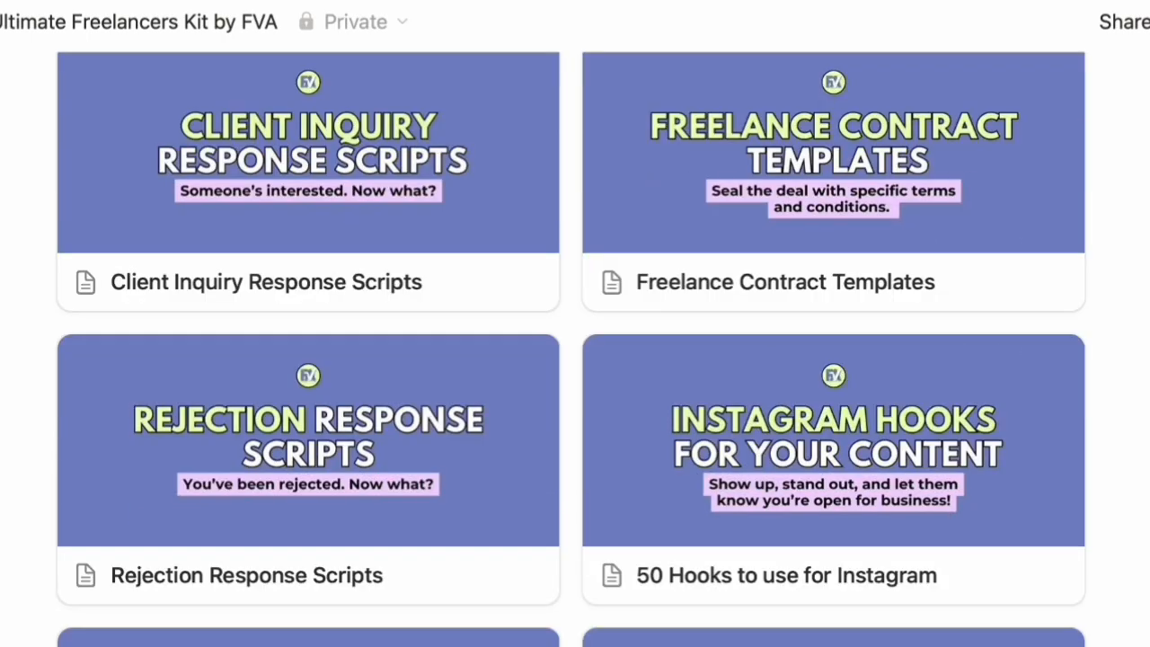
{"action": "scroll", "coordinate": [575, 359], "scroll_direction": "down", "scroll_amount": 3}
{"action": "scroll", "coordinate": [575, 360], "scroll_direction": "down", "scroll_amount": 5}
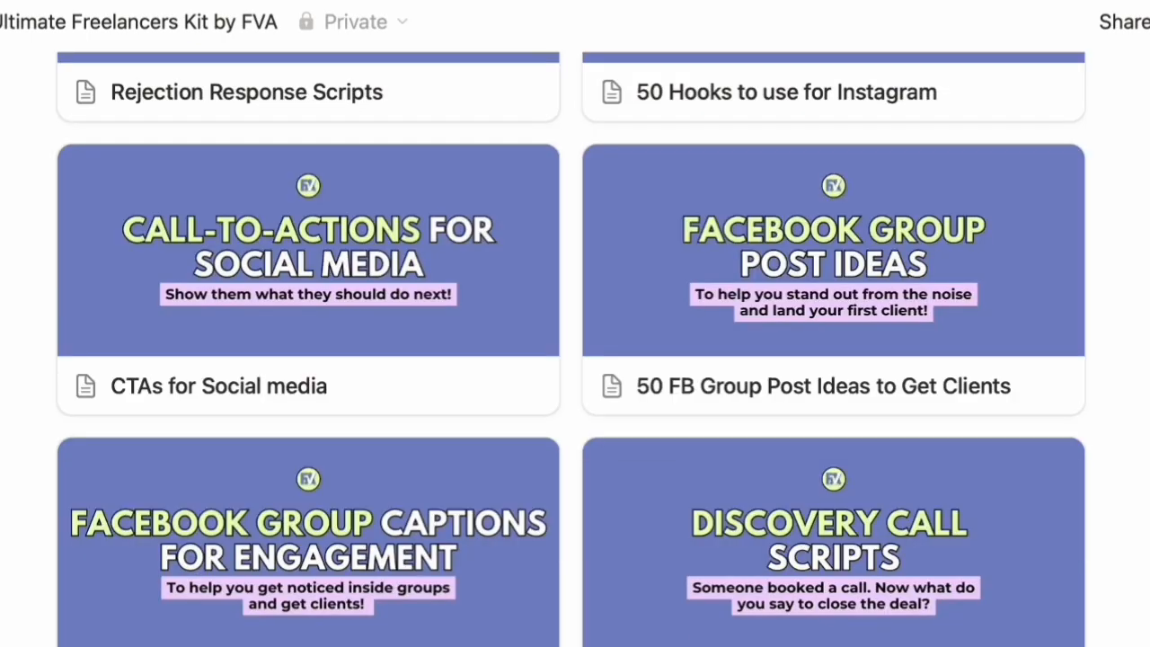
{"action": "scroll", "coordinate": [575, 360], "scroll_direction": "down", "scroll_amount": 1}
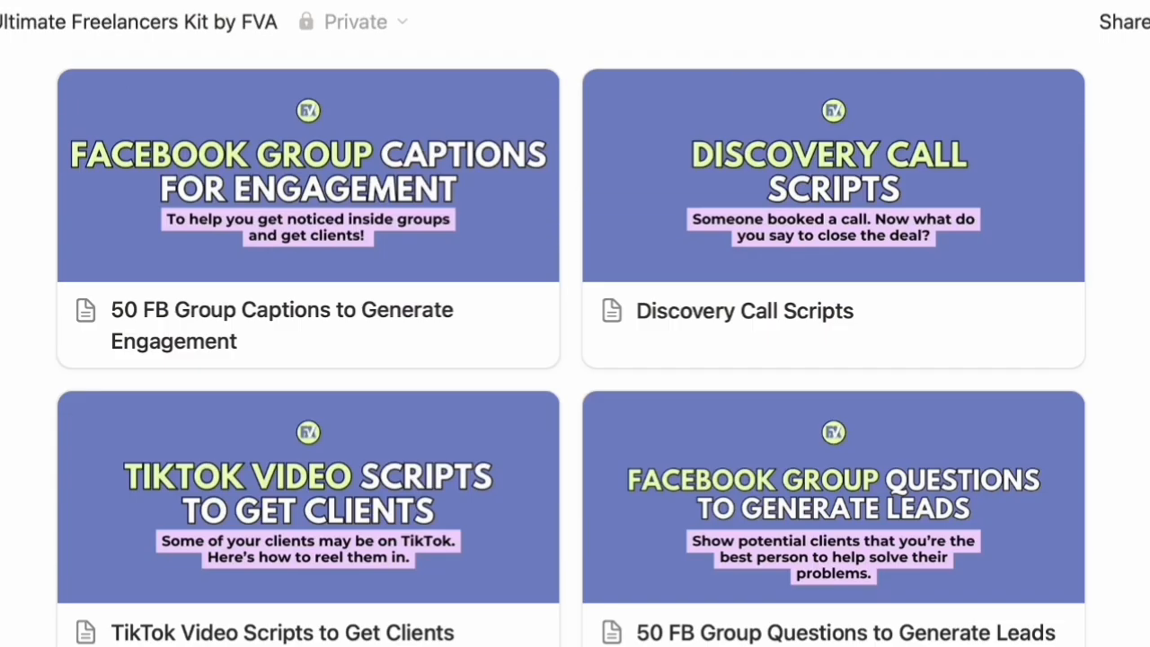
{"action": "scroll", "coordinate": [575, 360], "scroll_direction": "down", "scroll_amount": 2}
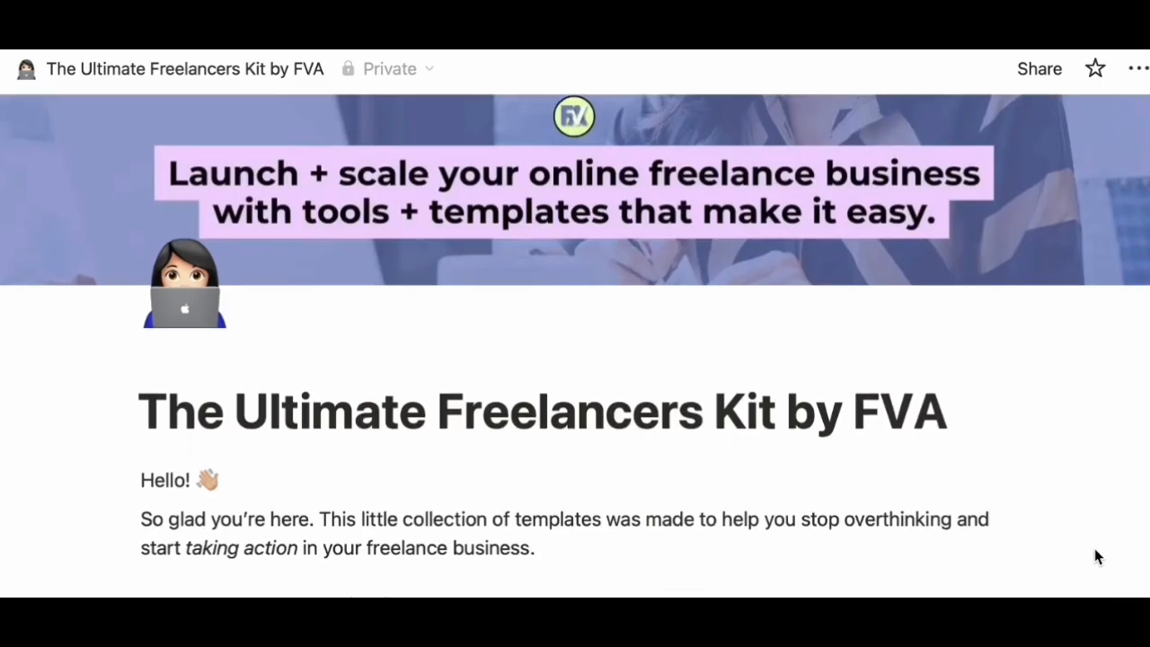
{"action": "scroll", "coordinate": [1095, 555], "scroll_direction": "down", "scroll_amount": 4}
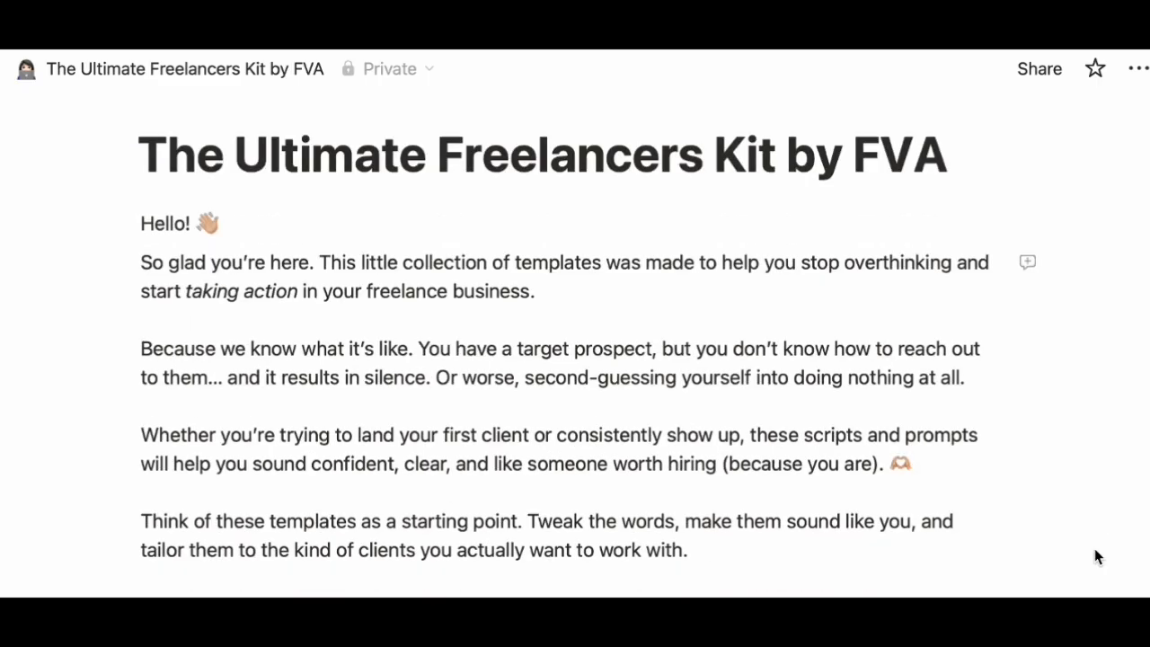
{"action": "scroll", "coordinate": [1095, 555], "scroll_direction": "down", "scroll_amount": 1}
{"action": "scroll", "coordinate": [1095, 556], "scroll_direction": "down", "scroll_amount": 3}
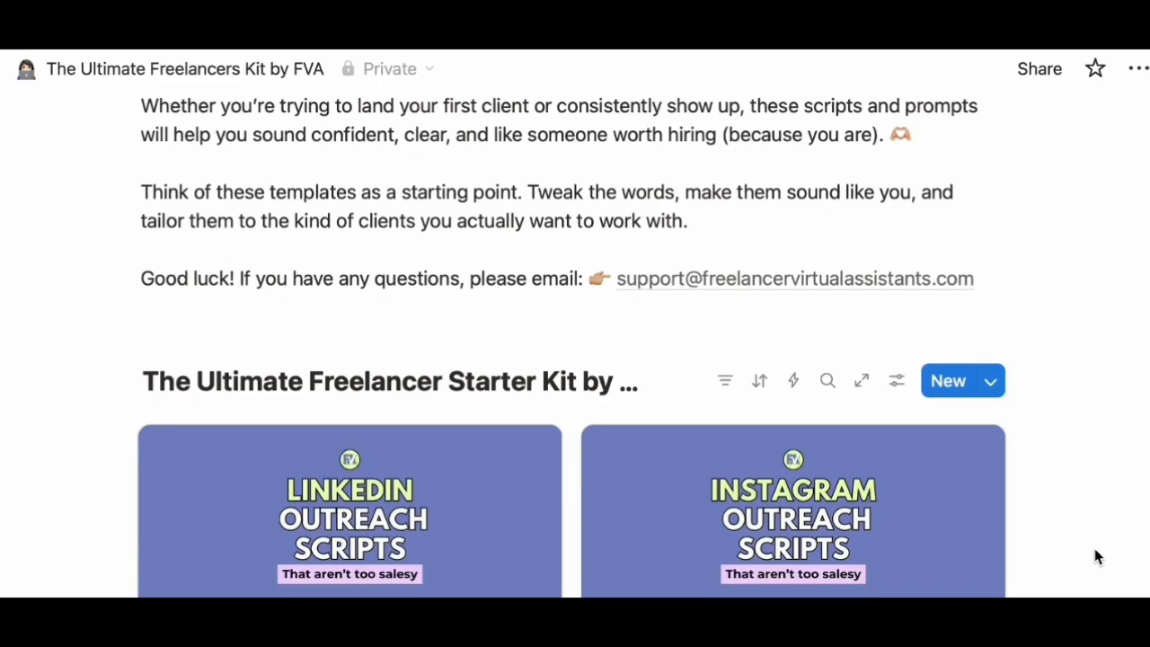
{"action": "scroll", "coordinate": [1094, 557], "scroll_direction": "down", "scroll_amount": 3}
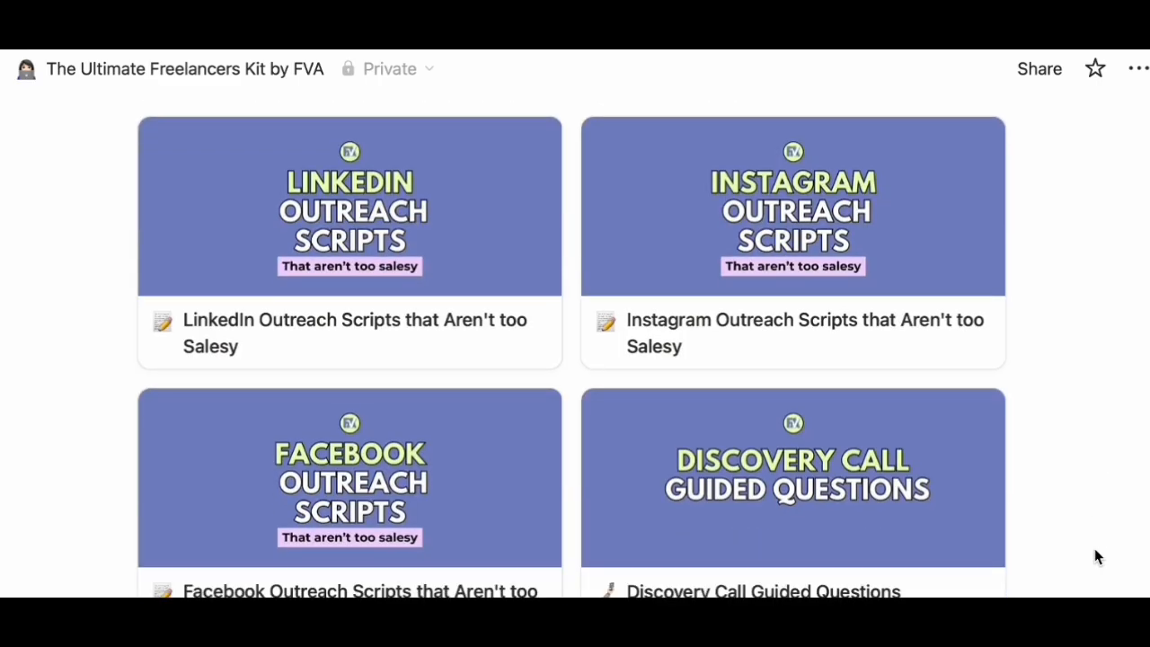
{"action": "scroll", "coordinate": [1094, 557], "scroll_direction": "down", "scroll_amount": 3}
{"action": "scroll", "coordinate": [1095, 557], "scroll_direction": "down", "scroll_amount": 3}
{"action": "scroll", "coordinate": [1094, 557], "scroll_direction": "down", "scroll_amount": 5}
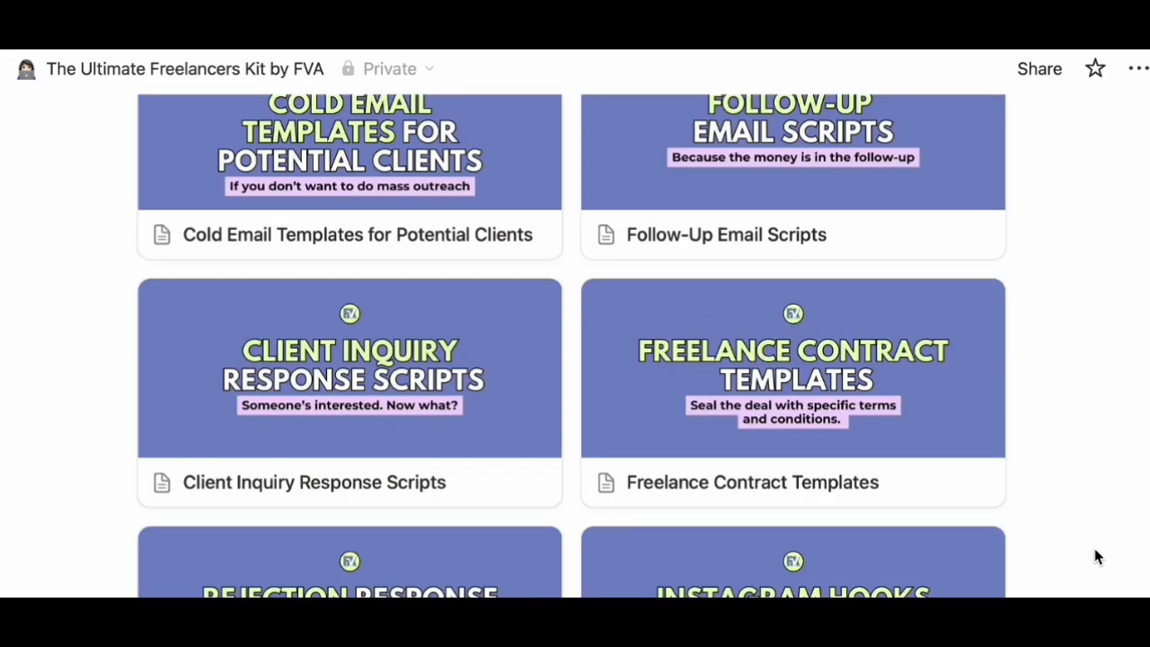
{"action": "scroll", "coordinate": [1095, 557], "scroll_direction": "down", "scroll_amount": 3}
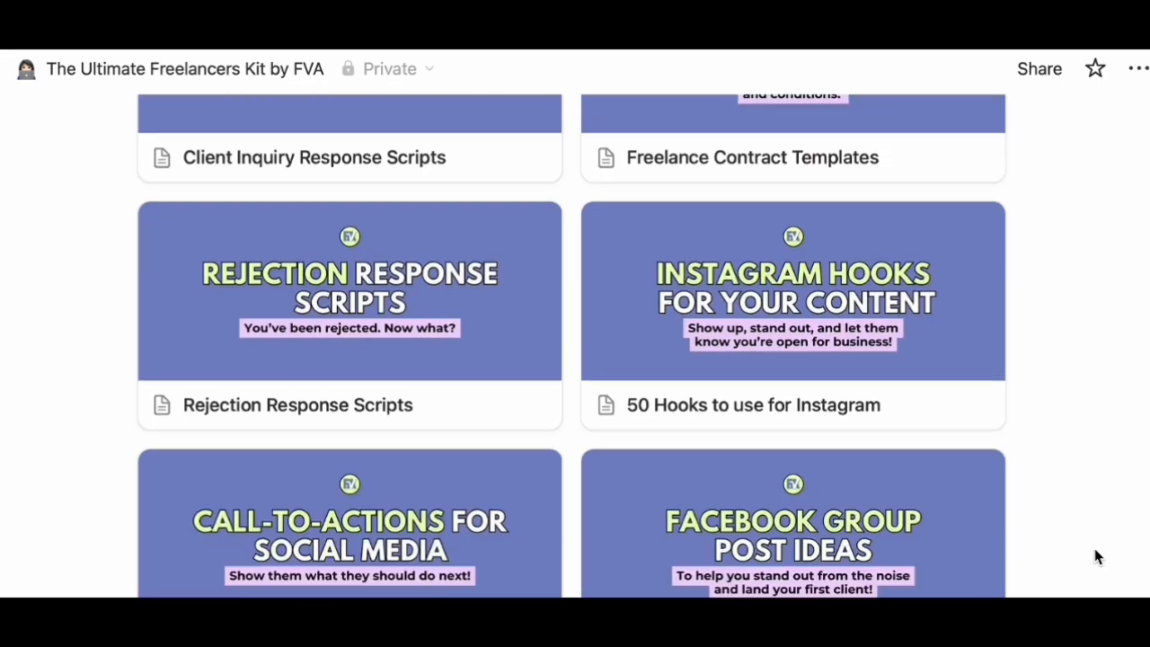
{"action": "scroll", "coordinate": [1094, 558], "scroll_direction": "down", "scroll_amount": 1}
{"action": "scroll", "coordinate": [1095, 557], "scroll_direction": "down", "scroll_amount": 5}
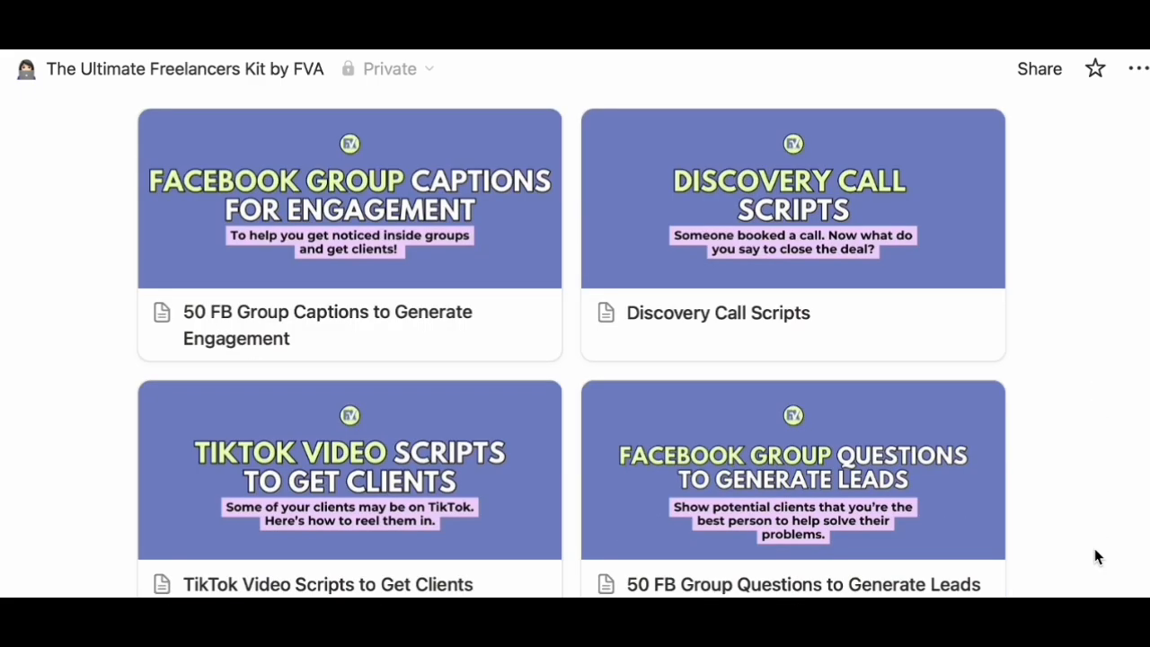